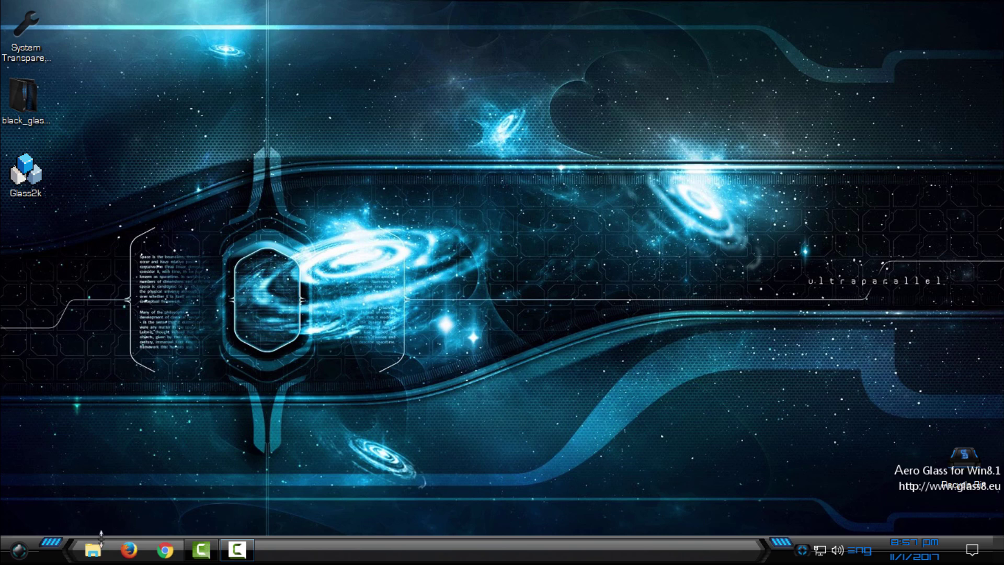
View This PC in File Explorer to see the current window appearance, and close the window.
{"action": "left_click", "coordinate": [107, 550]}
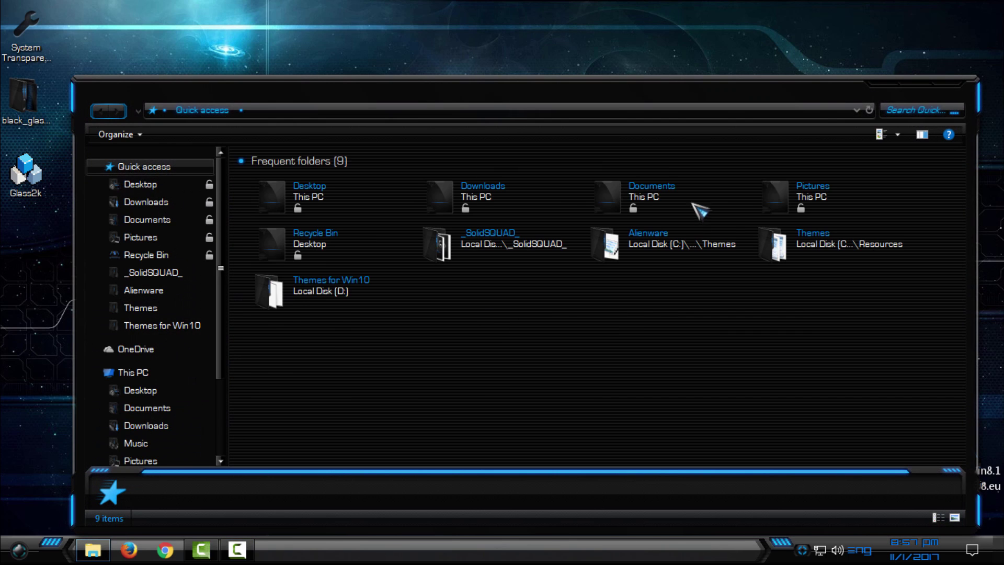
{"action": "left_click", "coordinate": [190, 374]}
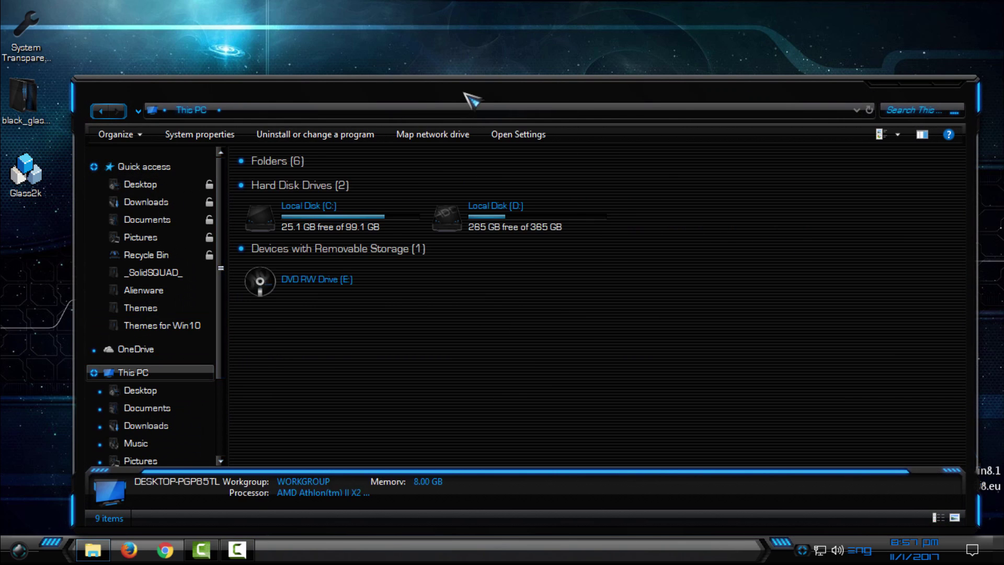
{"action": "left_click_drag", "start_coordinate": [471, 96], "coordinate": [476, 66]}
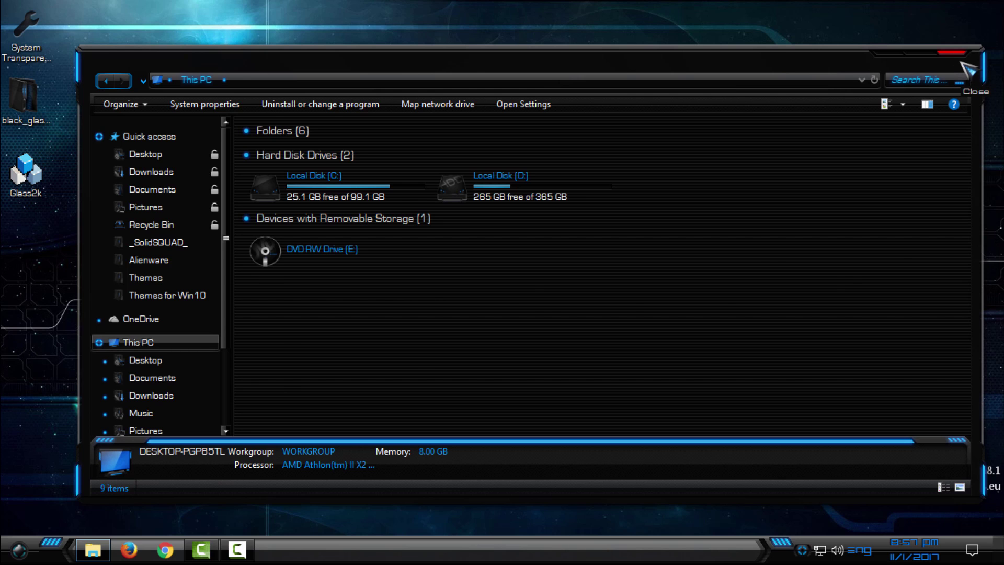
{"action": "left_click", "coordinate": [962, 64]}
{"action": "right_click", "coordinate": [492, 99]}
{"action": "left_click", "coordinate": [516, 155]}
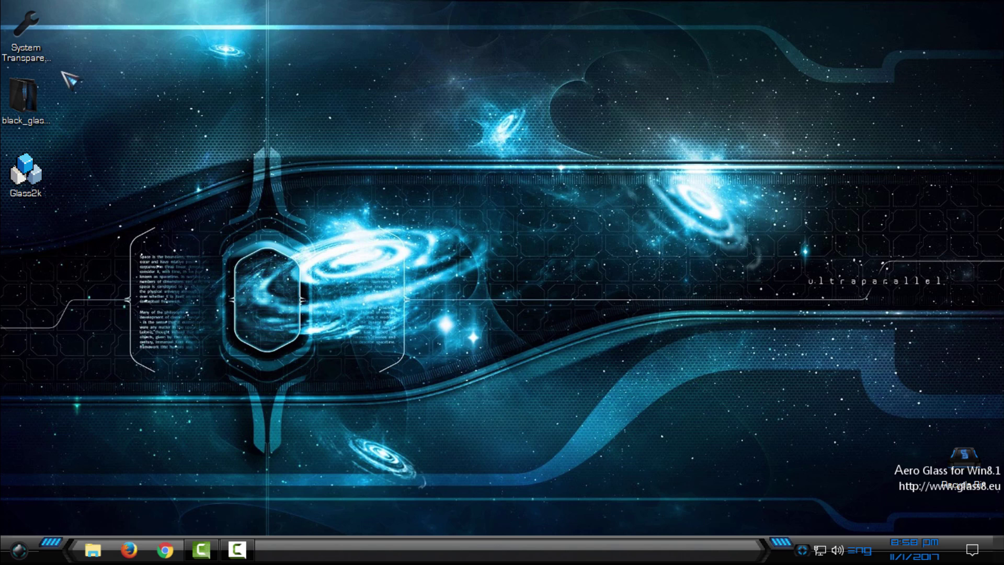
Launch System Transparency from the desktop and add it to the startup programs from its Setup and Info window.
{"action": "left_click", "coordinate": [42, 55]}
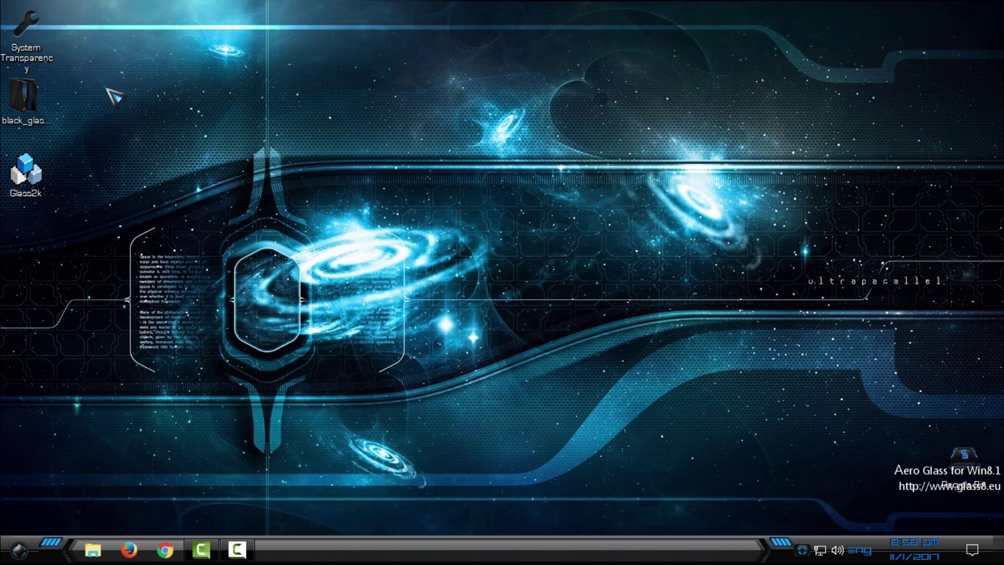
{"action": "left_click_drag", "start_coordinate": [71, 91], "coordinate": [104, 188]}
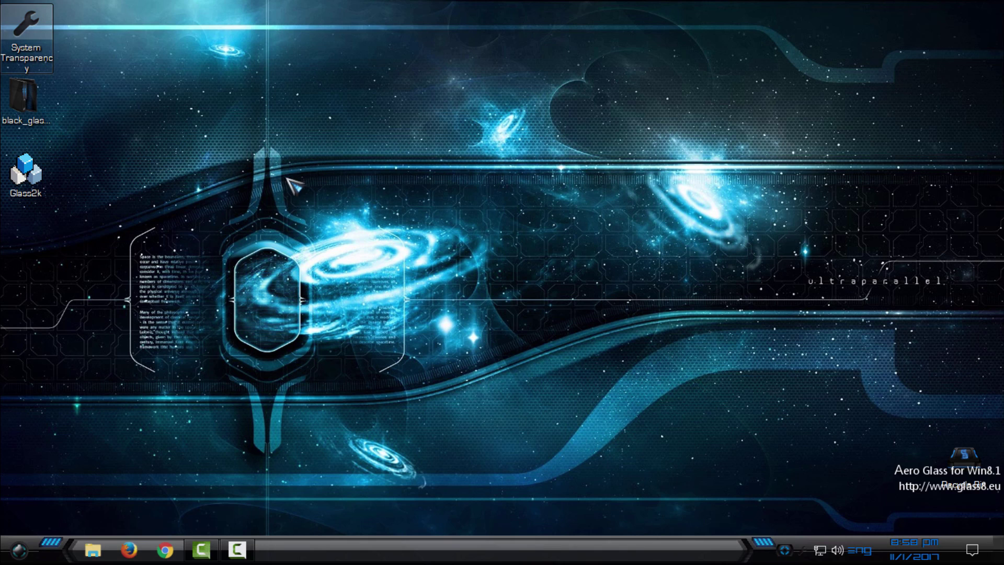
{"action": "left_click", "coordinate": [793, 553]}
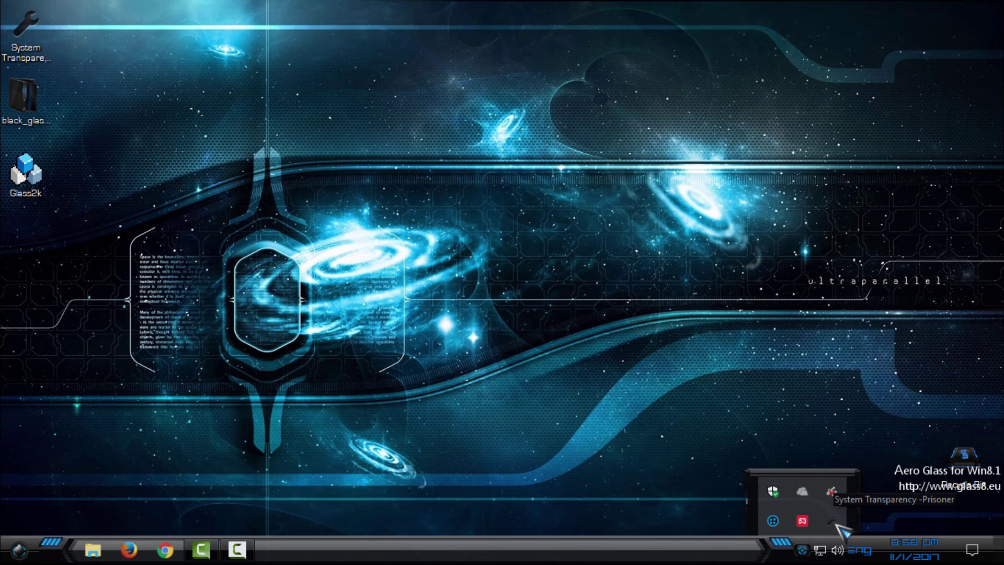
{"action": "right_click", "coordinate": [836, 528]}
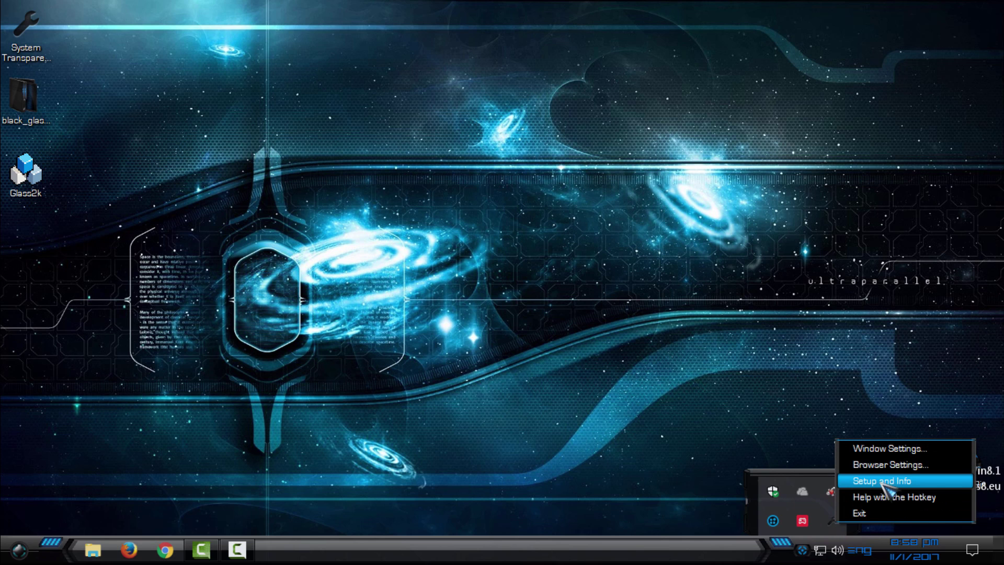
{"action": "left_click", "coordinate": [865, 480]}
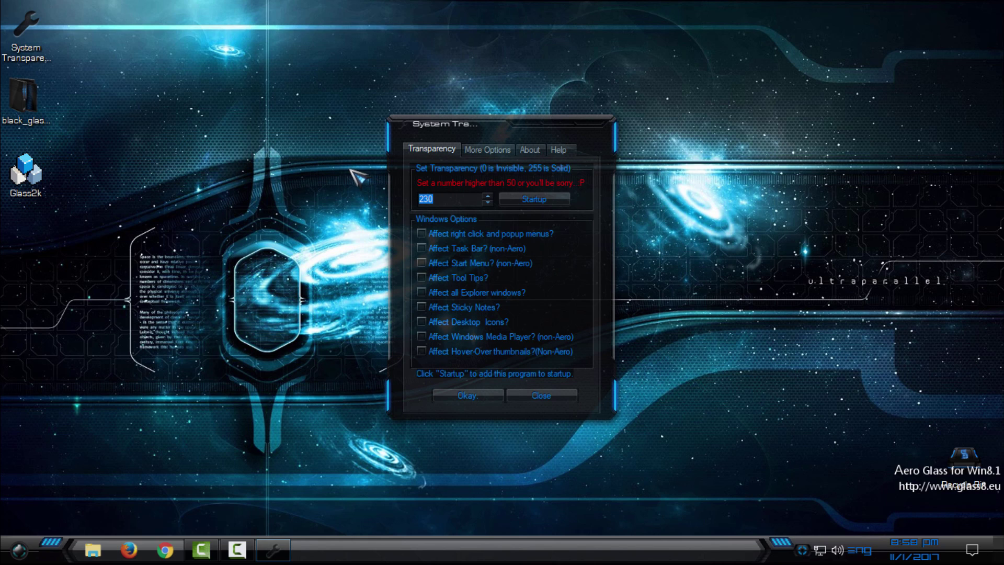
{"action": "left_click", "coordinate": [551, 201]}
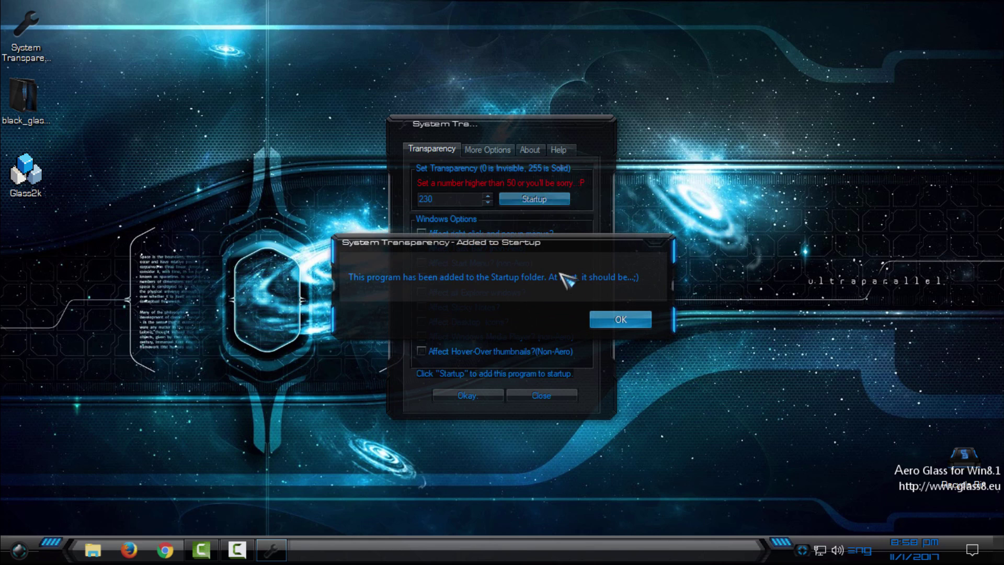
{"action": "left_click", "coordinate": [608, 323]}
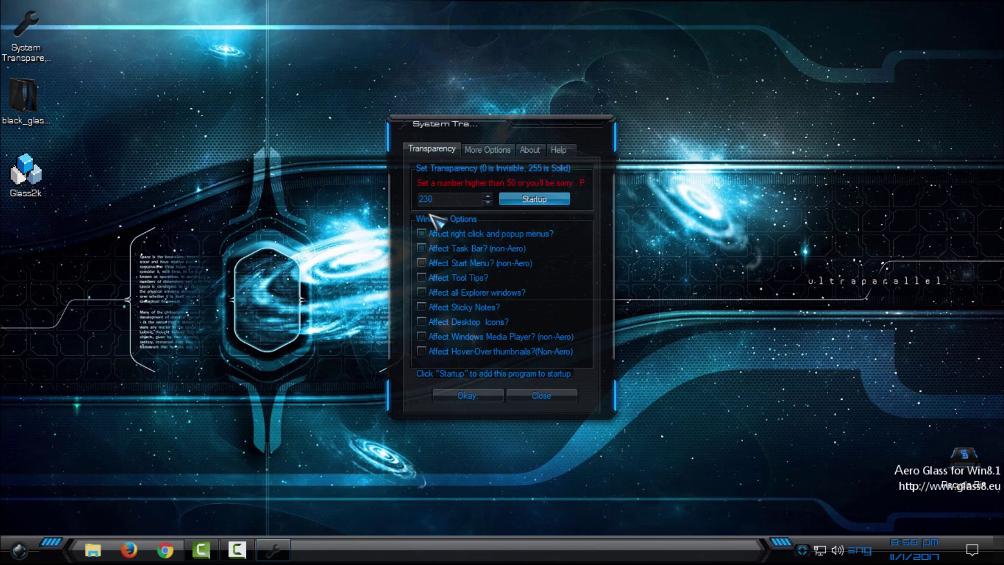
Make the transparency affect right-click and popup menus, the task bar, the Start menu and all Explorer windows.
{"action": "left_click", "coordinate": [431, 235]}
{"action": "left_click", "coordinate": [435, 249]}
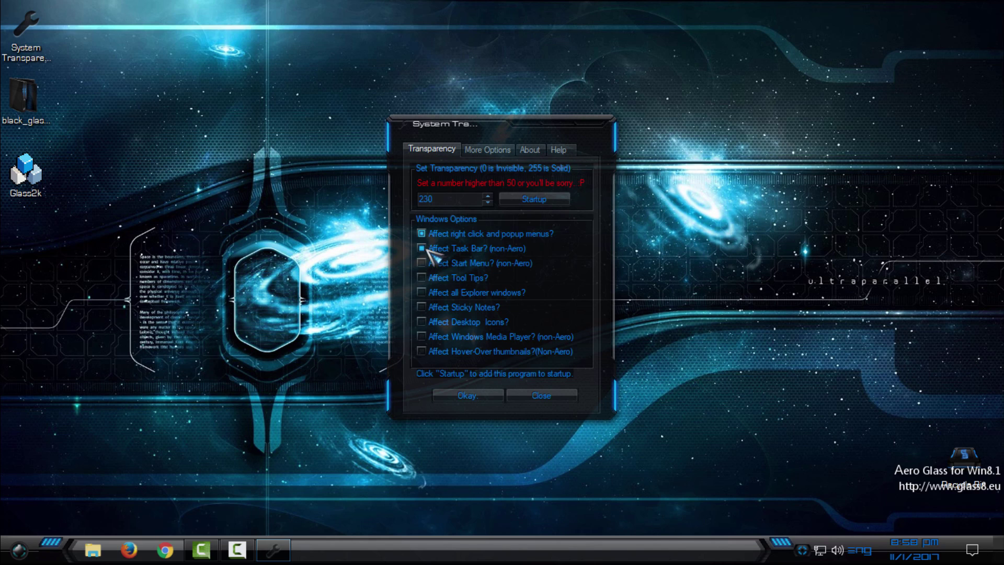
{"action": "left_click", "coordinate": [435, 264]}
{"action": "left_click", "coordinate": [438, 293]}
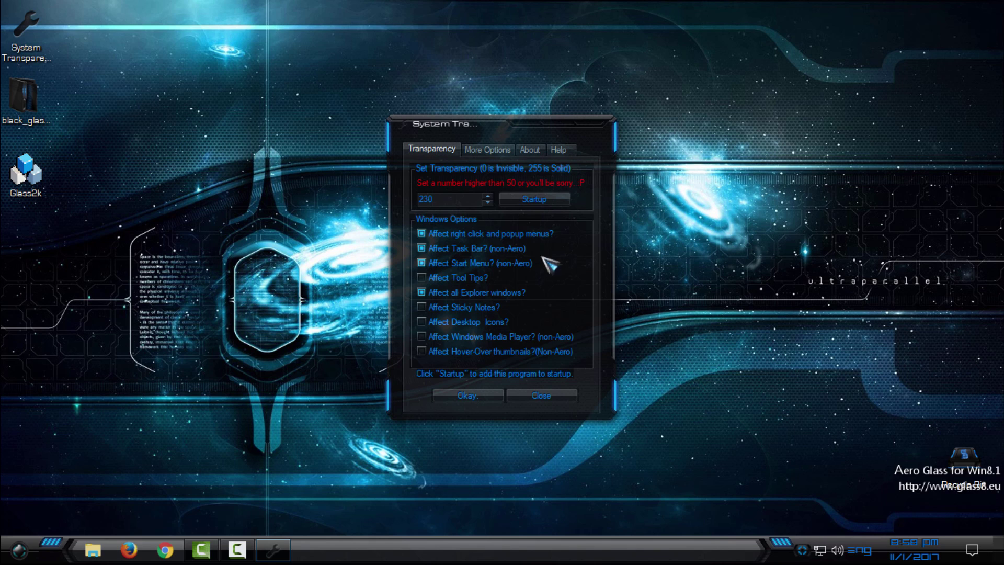
{"action": "left_click", "coordinate": [435, 234]}
{"action": "left_click", "coordinate": [467, 396]}
Include Firefox in the browser transparency options and confirm the System Transparency settings.
{"action": "left_click", "coordinate": [496, 153]}
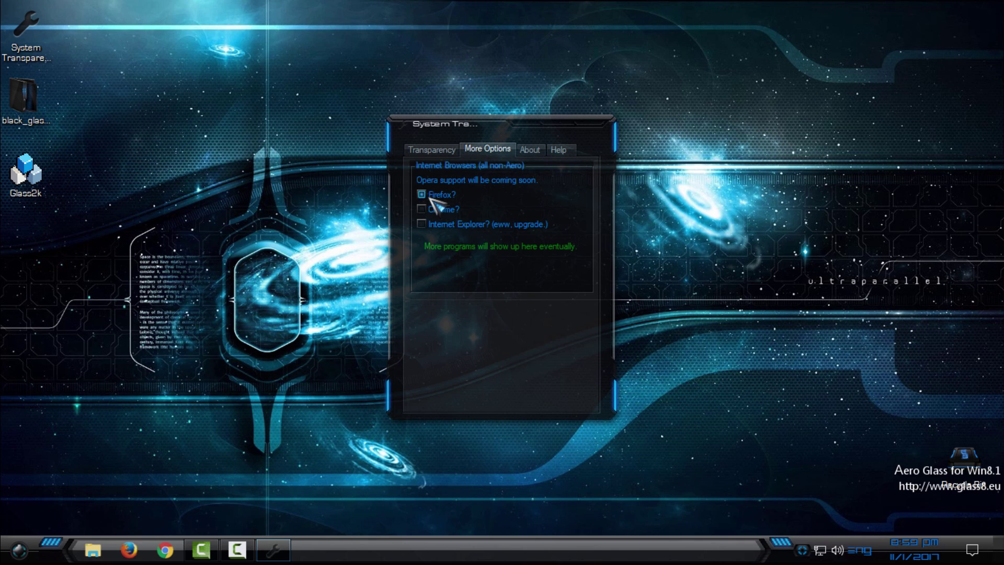
{"action": "left_click", "coordinate": [450, 150]}
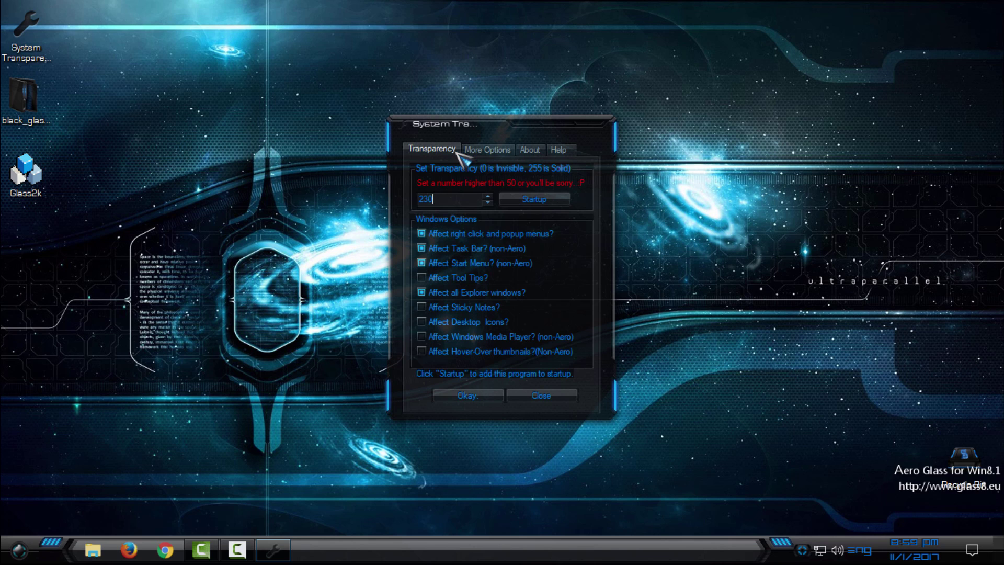
{"action": "left_click", "coordinate": [482, 395]}
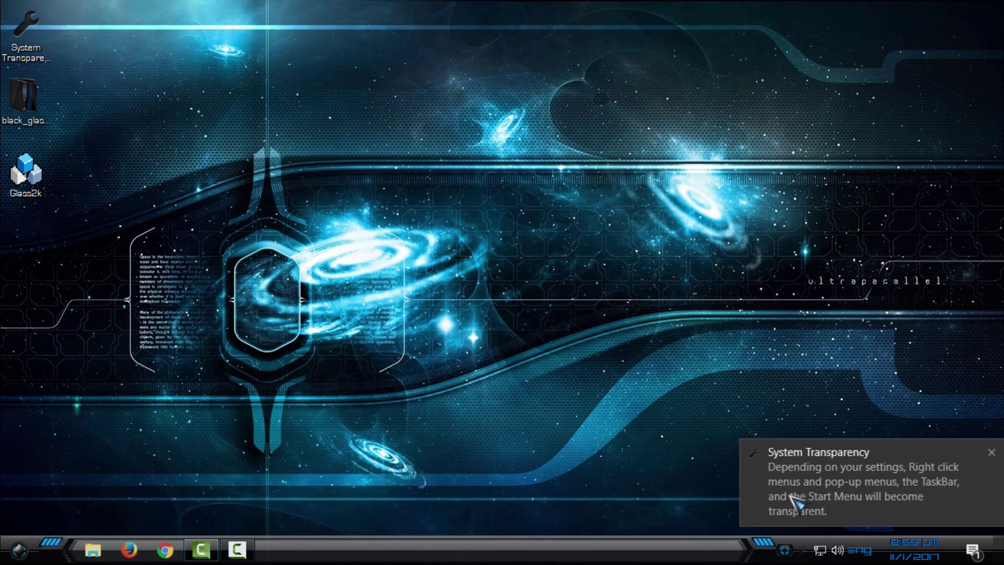
{"action": "left_click", "coordinate": [795, 502]}
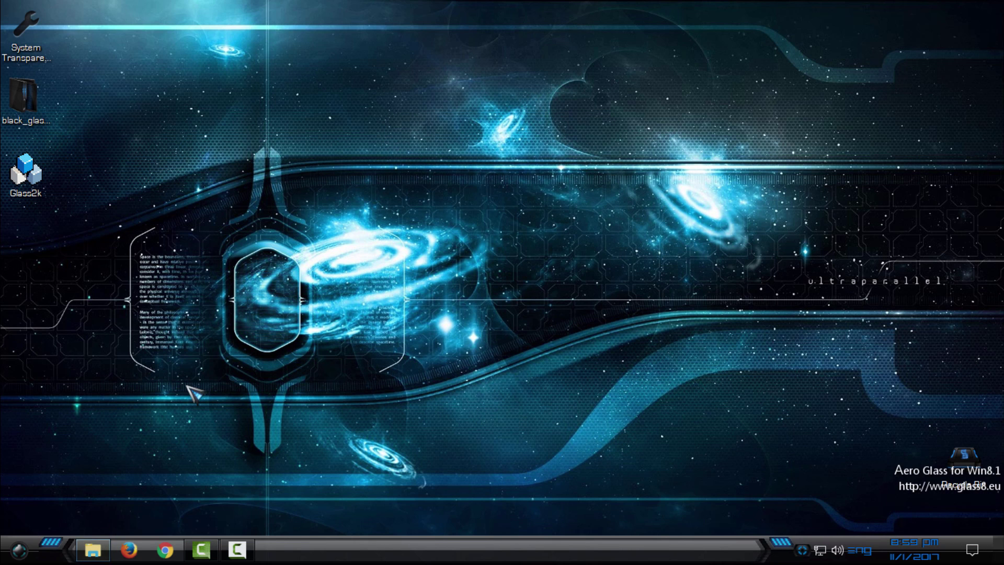
Check the transparency effect on the This PC window in File Explorer and close it.
{"action": "key", "text": "super+e"}
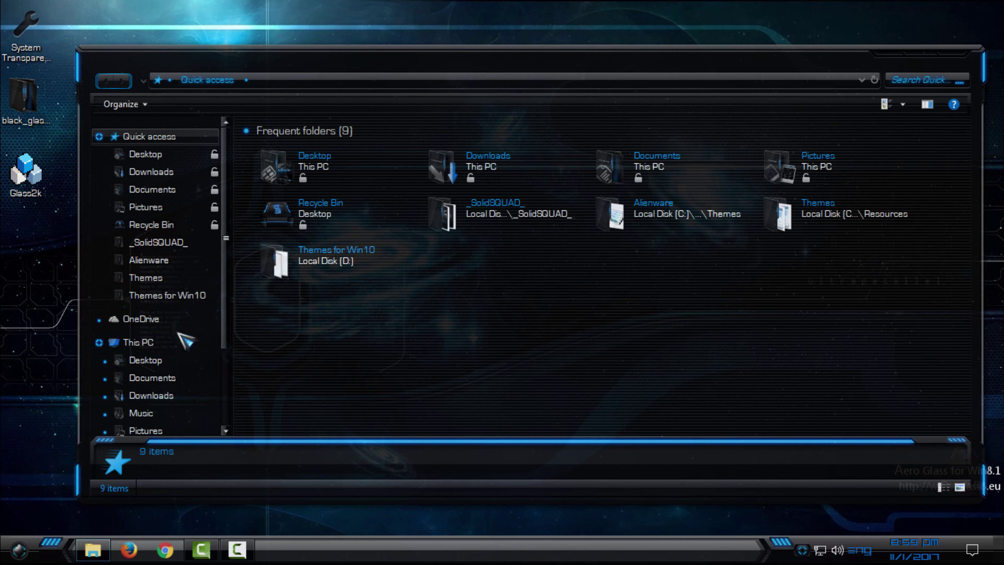
{"action": "left_click", "coordinate": [188, 343]}
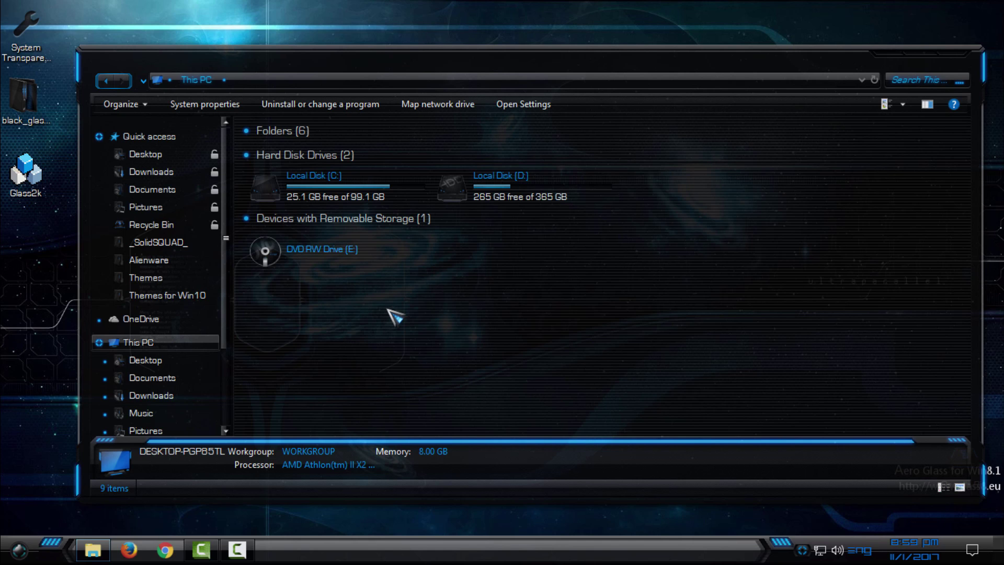
{"action": "left_click", "coordinate": [957, 59]}
Exit System Transparency and check that its icon is gone from the hidden notification icons.
{"action": "left_click", "coordinate": [803, 550]}
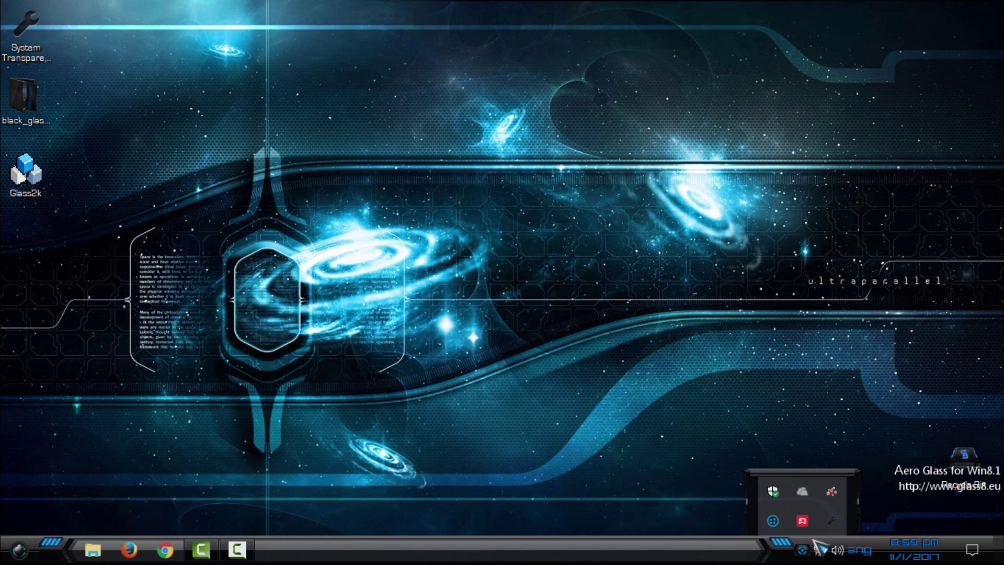
{"action": "right_click", "coordinate": [836, 525]}
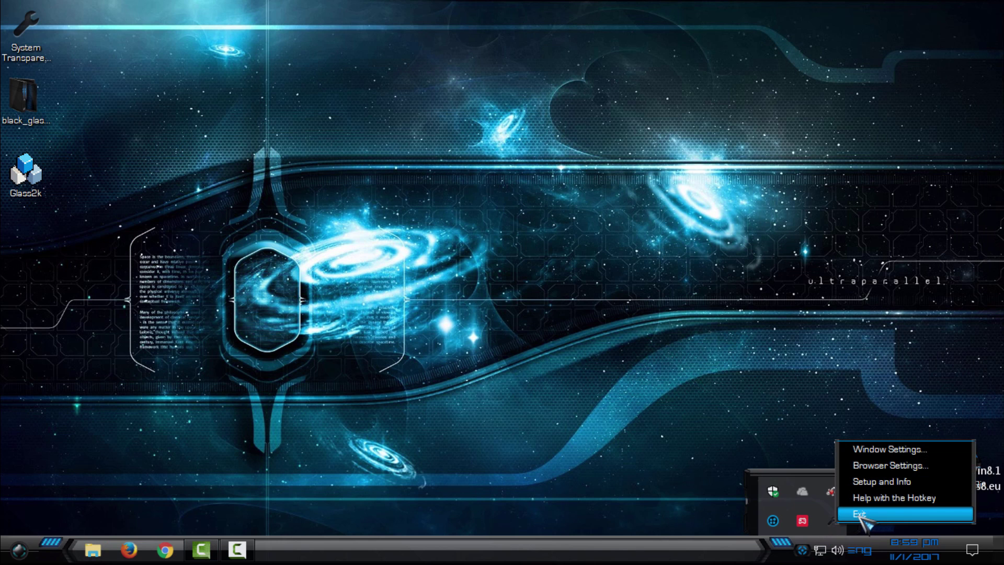
{"action": "left_click", "coordinate": [861, 515]}
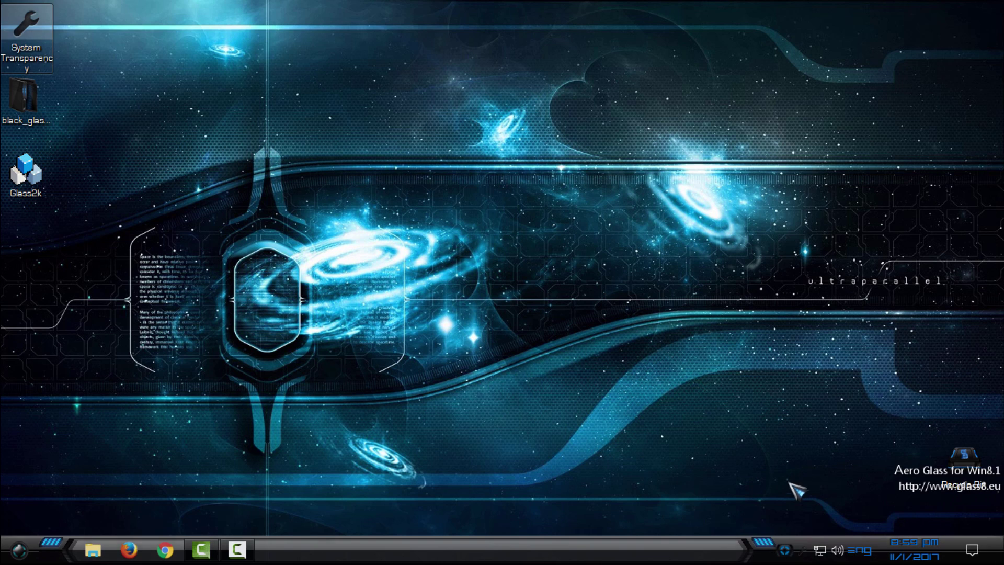
{"action": "left_click", "coordinate": [786, 551]}
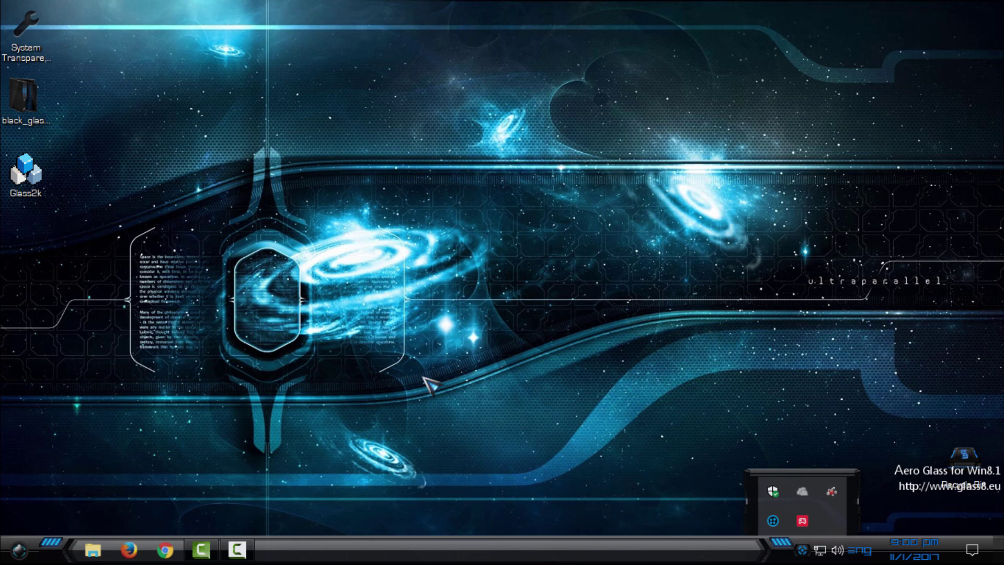
Run the BlackGlassEnhanced application from the Black Glass Enhanced v0.5 folder on the desktop.
{"action": "double_click", "coordinate": [23, 97]}
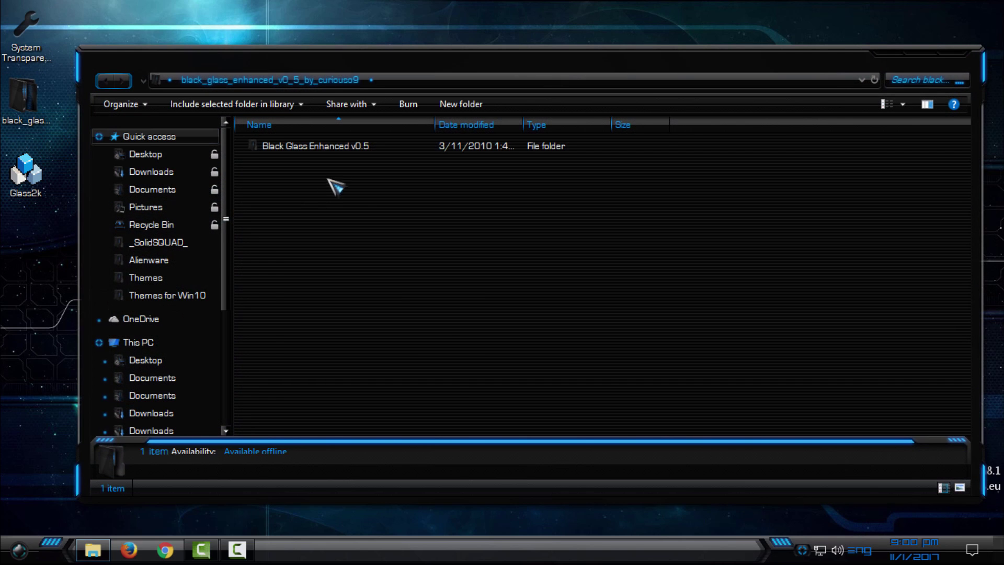
{"action": "double_click", "coordinate": [333, 149]}
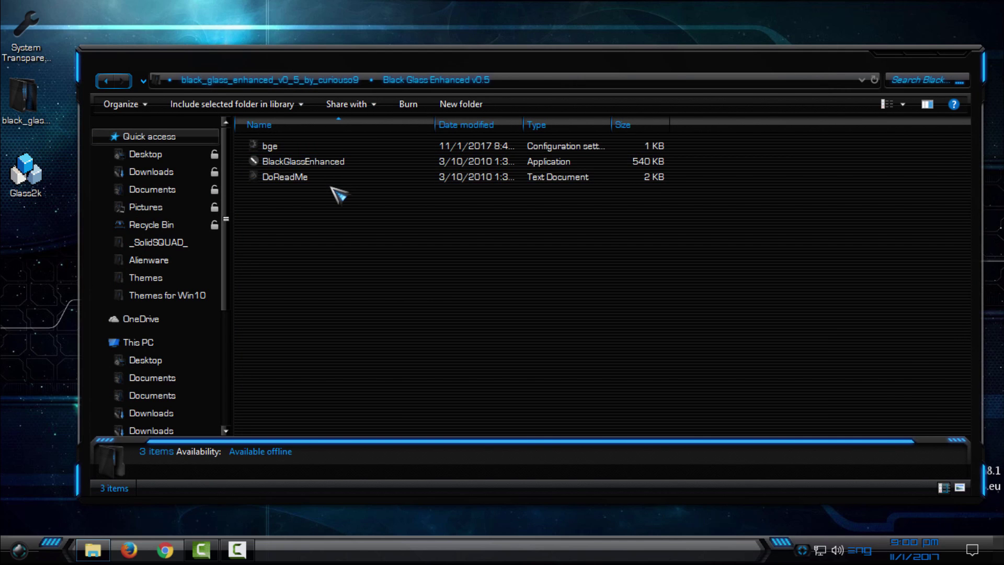
{"action": "left_click", "coordinate": [308, 162]}
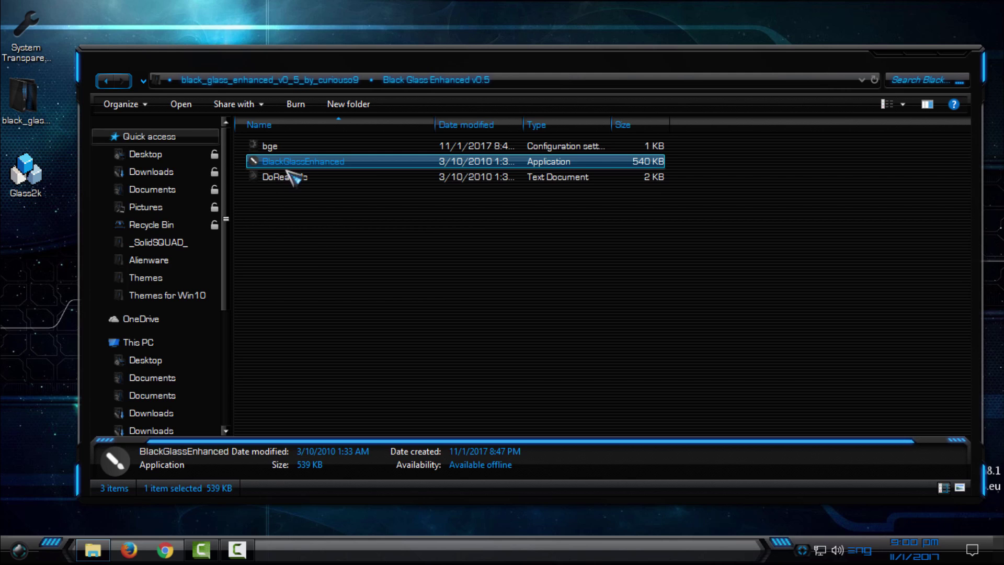
{"action": "left_click", "coordinate": [290, 147]}
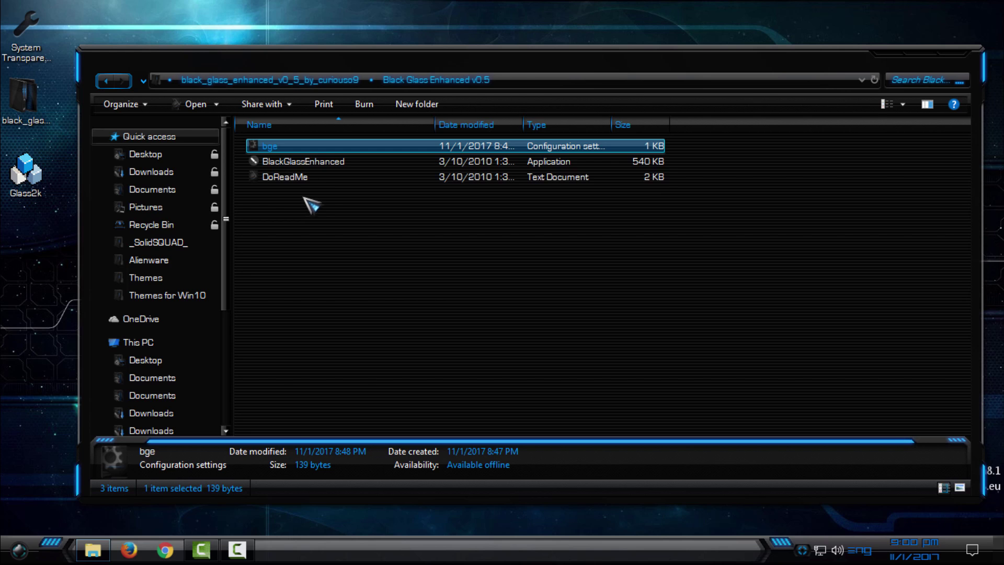
{"action": "left_click", "coordinate": [323, 166]}
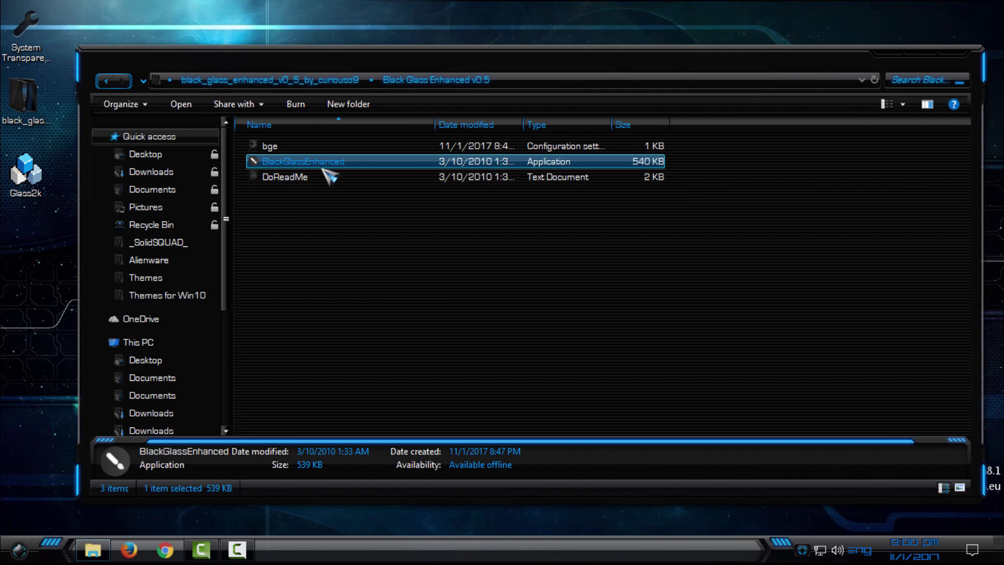
Open the options of the running Black Glass Enhanced program.
{"action": "left_click", "coordinate": [803, 550]}
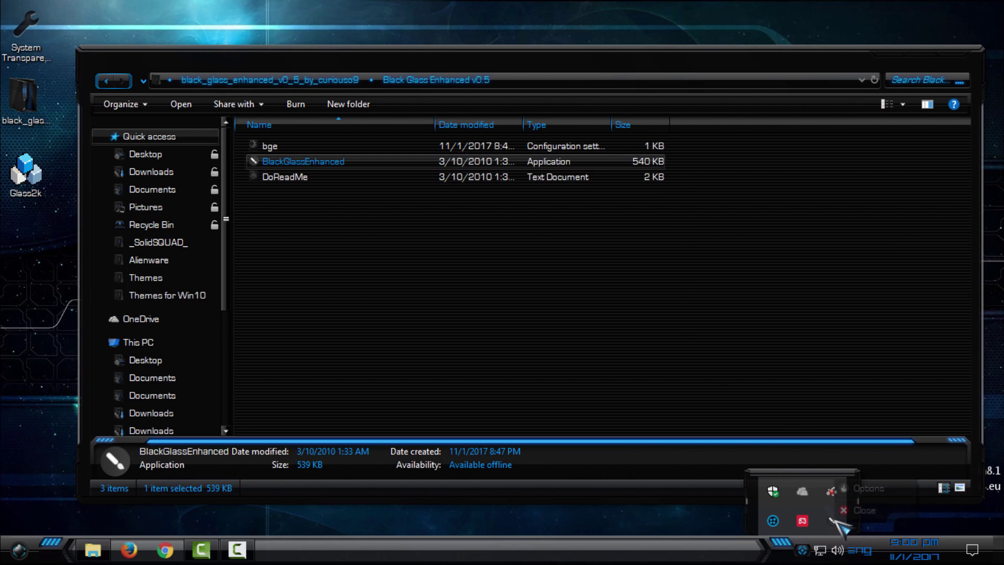
{"action": "right_click", "coordinate": [838, 522]}
{"action": "left_click", "coordinate": [857, 487]}
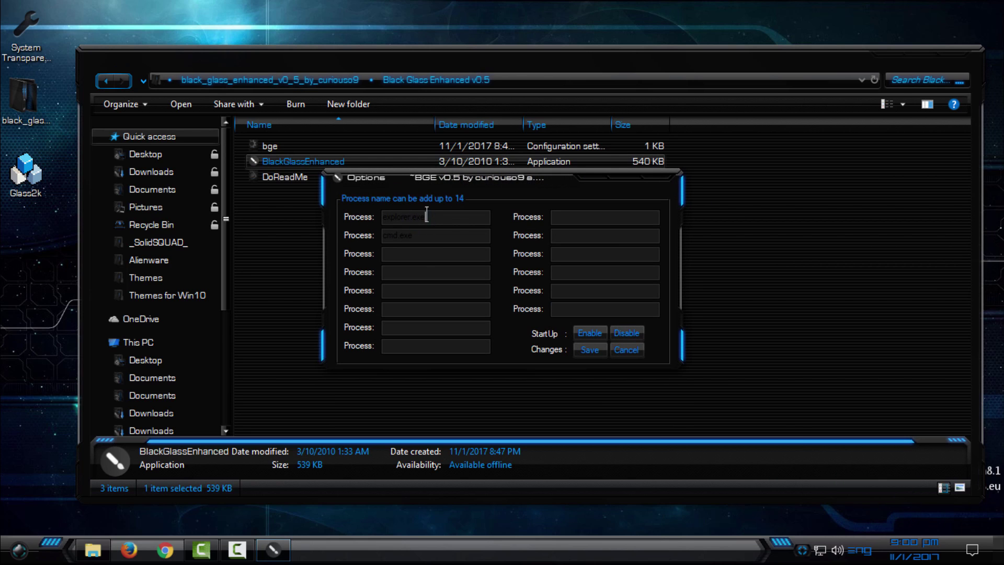
Clear the first two process entries and enter explorer.exe and cmd.exe in their place.
{"action": "left_click_drag", "start_coordinate": [425, 216], "coordinate": [381, 235]}
{"action": "key", "text": "BackSpace"}
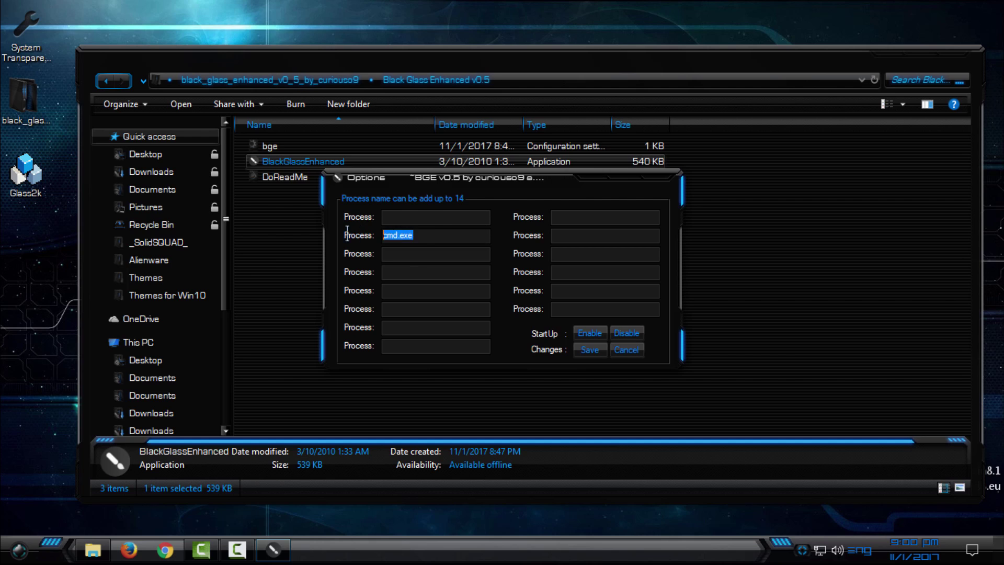
{"action": "key", "text": "BackSpace"}
{"action": "left_click", "coordinate": [426, 216]}
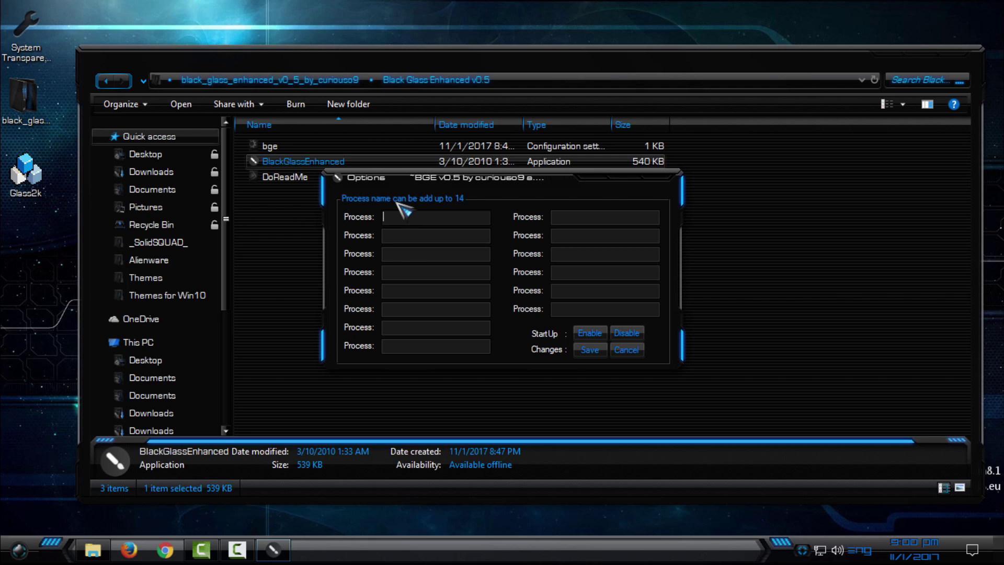
{"action": "type", "text": "explorer.exe"}
{"action": "left_click", "coordinate": [396, 235]}
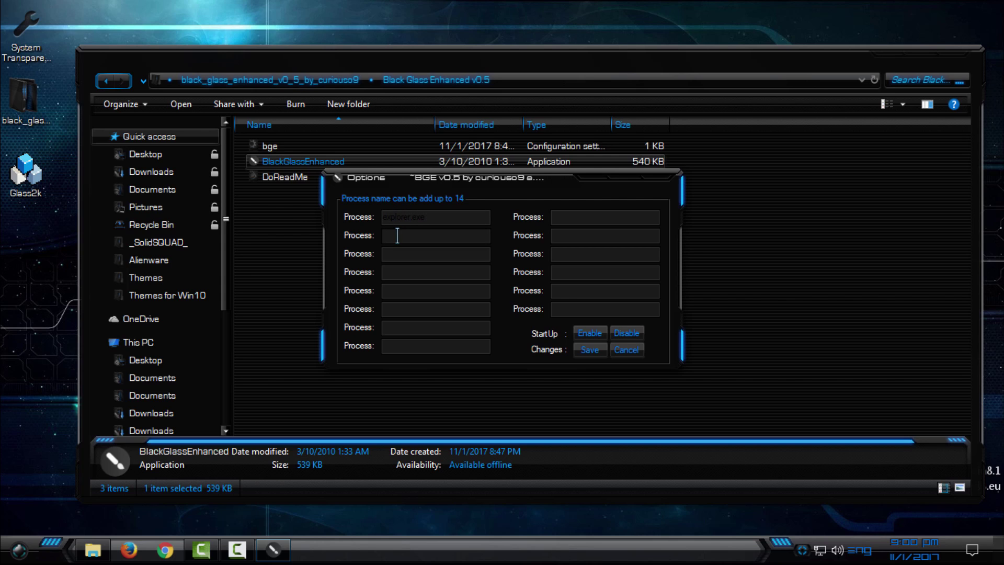
{"action": "type", "text": "cmd.exe"}
{"action": "left_click_drag", "start_coordinate": [414, 236], "coordinate": [380, 235]}
{"action": "left_click", "coordinate": [443, 239]}
{"action": "left_click_drag", "start_coordinate": [424, 237], "coordinate": [381, 236]}
{"action": "left_click", "coordinate": [434, 234]}
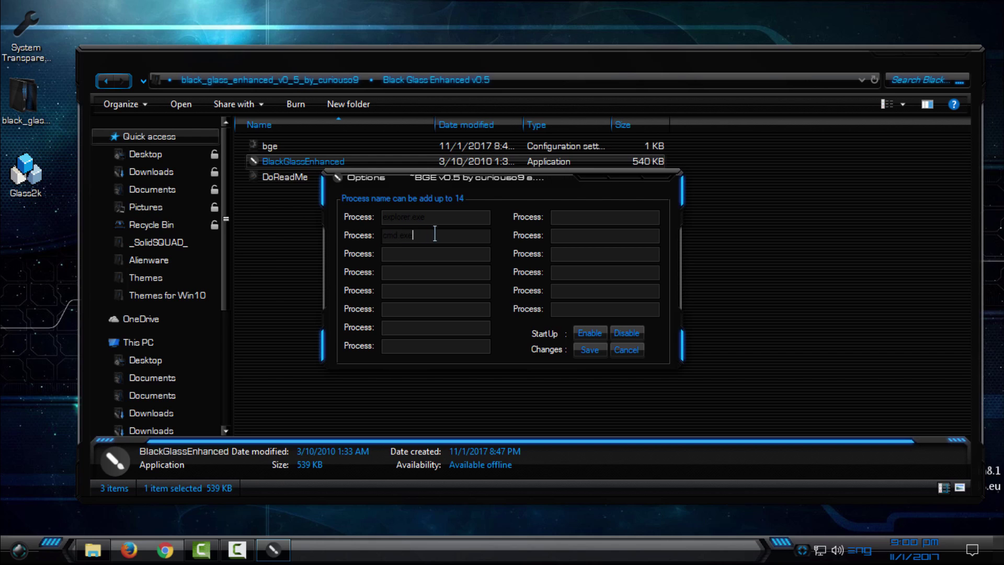
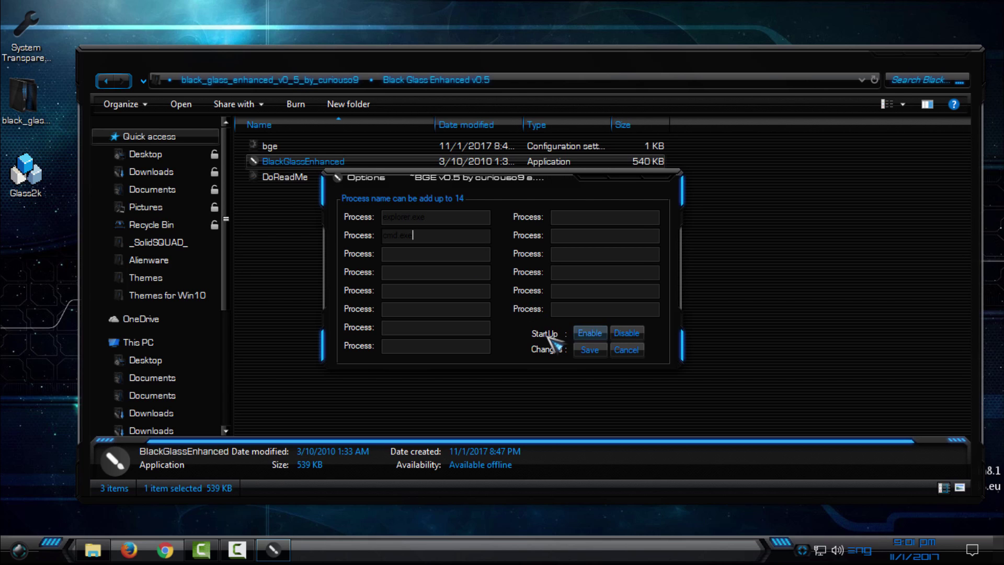
Enable running at startup in the Black Glass Enhanced options, save the changes and close the program's folder window.
{"action": "left_click", "coordinate": [590, 332]}
{"action": "left_click", "coordinate": [588, 328]}
{"action": "left_click", "coordinate": [590, 349]}
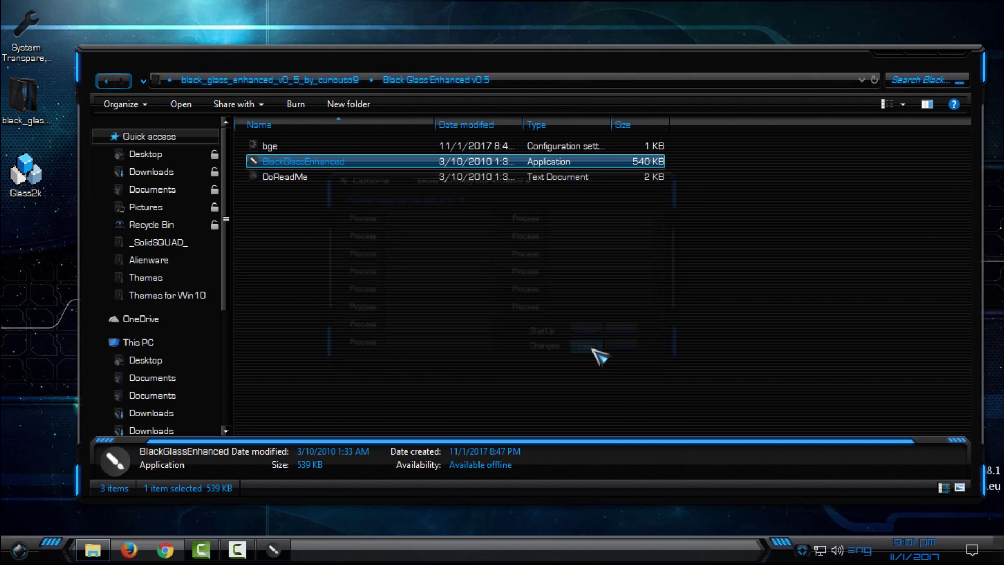
{"action": "left_click", "coordinate": [956, 58]}
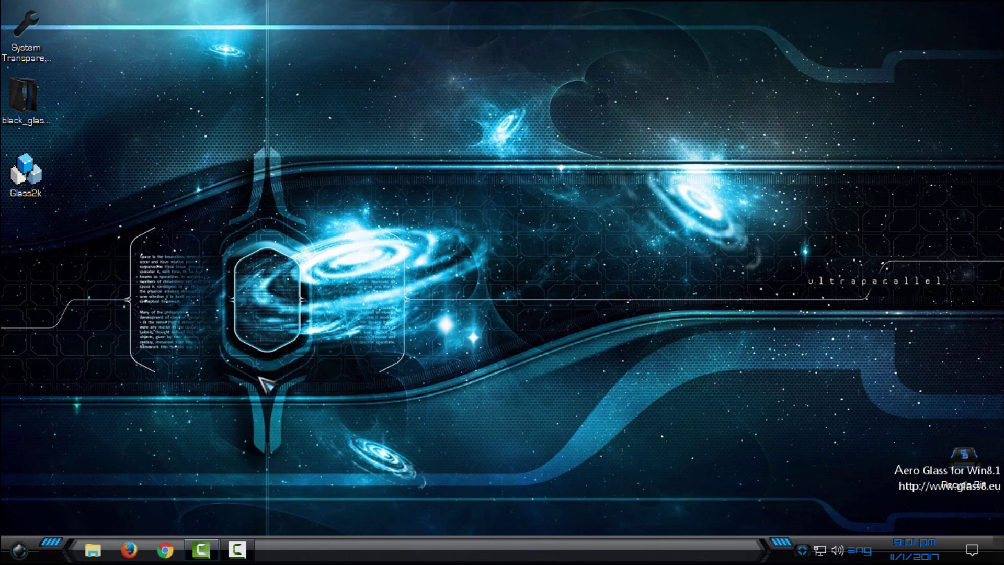
Open This PC in a new File Explorer window, move it around to check its transparency, and close it.
{"action": "left_click", "coordinate": [94, 548]}
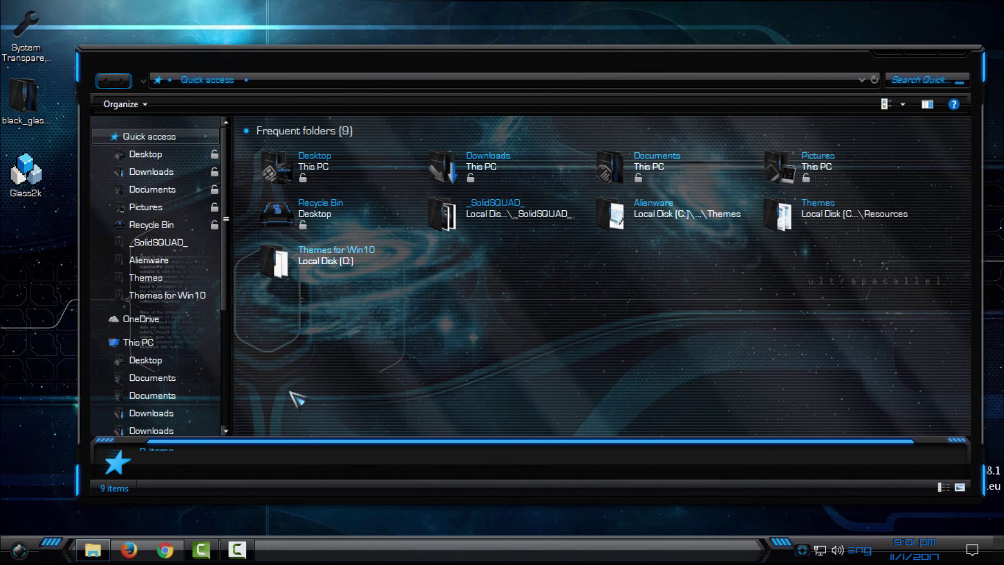
{"action": "left_click", "coordinate": [172, 343]}
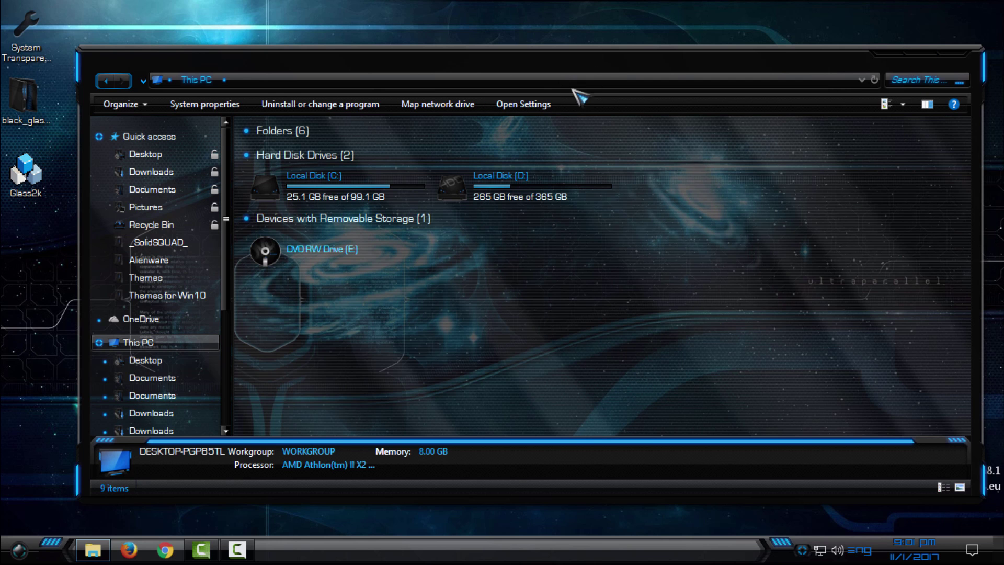
{"action": "mouse_move", "coordinate": [572, 96]}
{"action": "left_mouse_down"}
{"action": "mouse_move", "coordinate": [507, 157]}
{"action": "mouse_move", "coordinate": [699, 224]}
{"action": "mouse_move", "coordinate": [452, 46]}
{"action": "mouse_move", "coordinate": [578, 74]}
{"action": "mouse_move", "coordinate": [556, 103]}
{"action": "mouse_move", "coordinate": [581, 85]}
{"action": "left_mouse_up"}
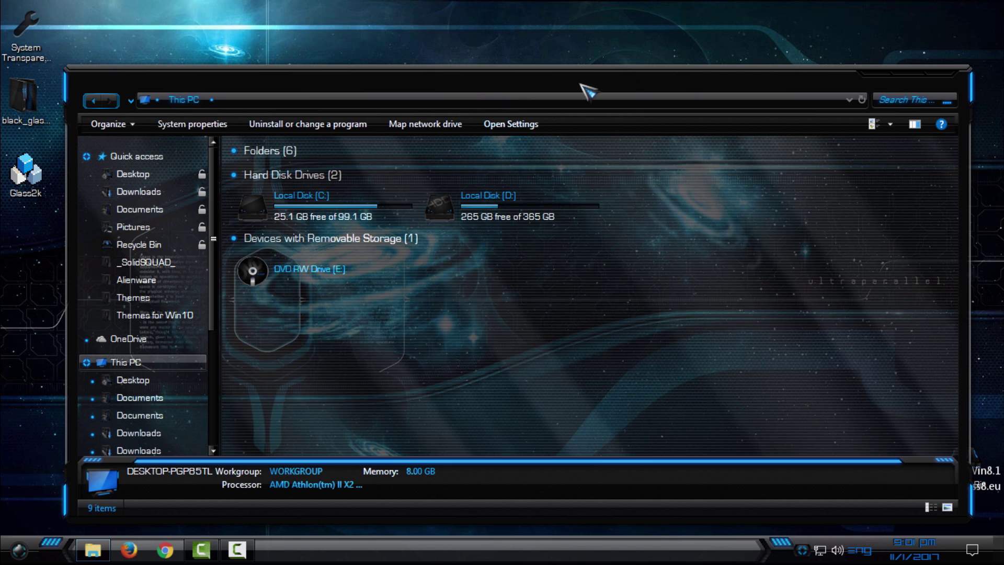
{"action": "left_click", "coordinate": [936, 73]}
Close Black Glass Enhanced from the hidden notification icons and refresh the desktop.
{"action": "left_click", "coordinate": [802, 550]}
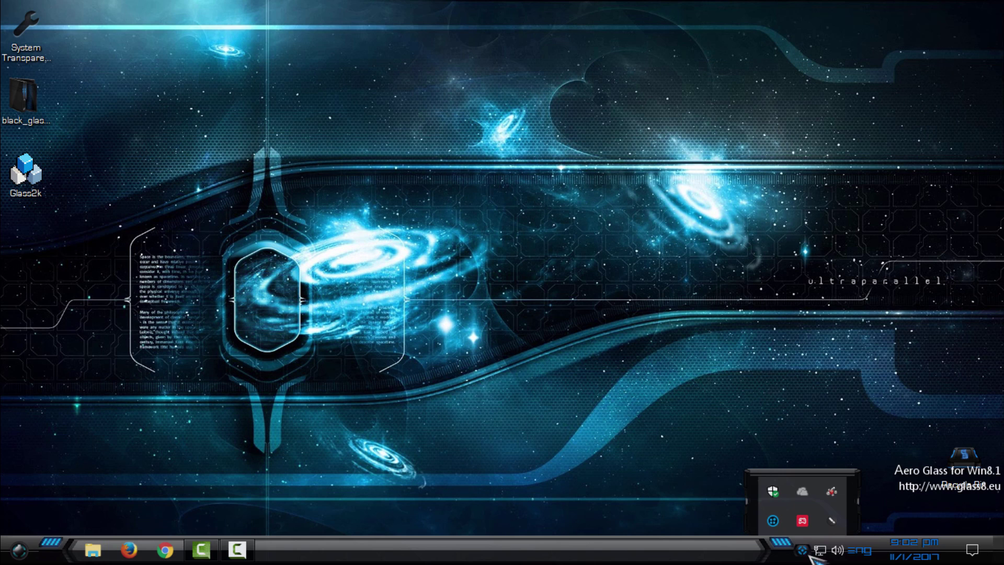
{"action": "right_click", "coordinate": [833, 521]}
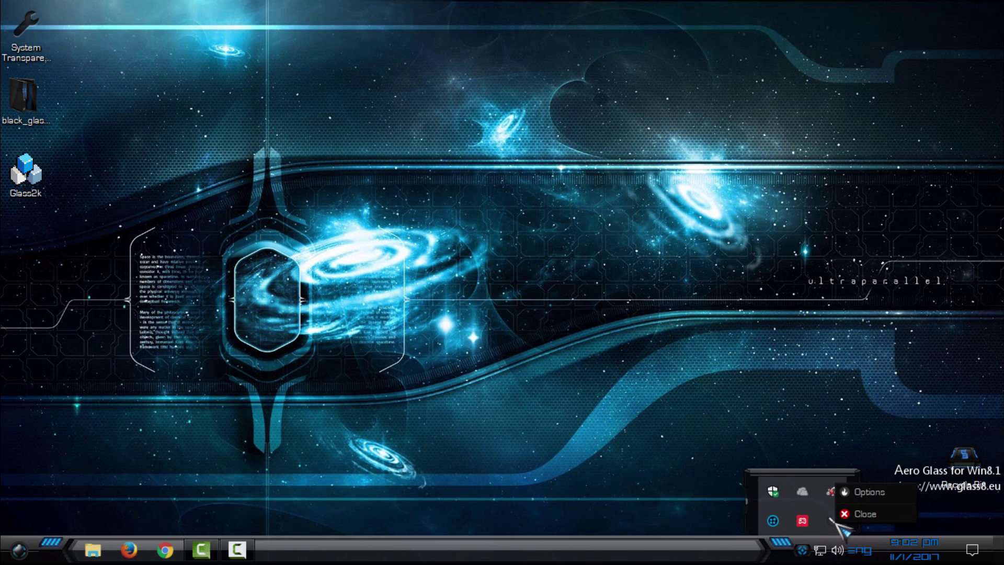
{"action": "left_click", "coordinate": [883, 517]}
{"action": "right_click", "coordinate": [207, 124]}
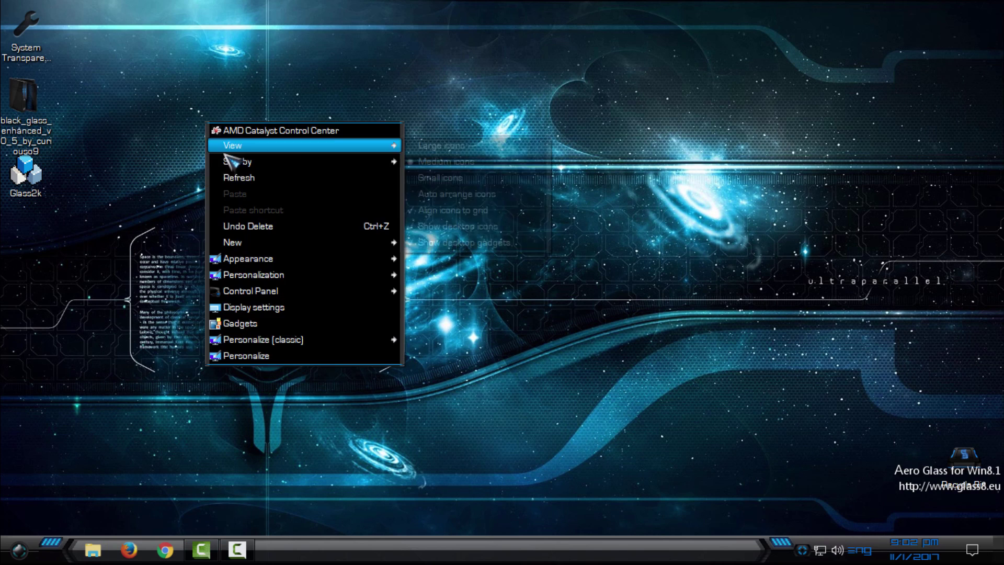
{"action": "left_click", "coordinate": [241, 180]}
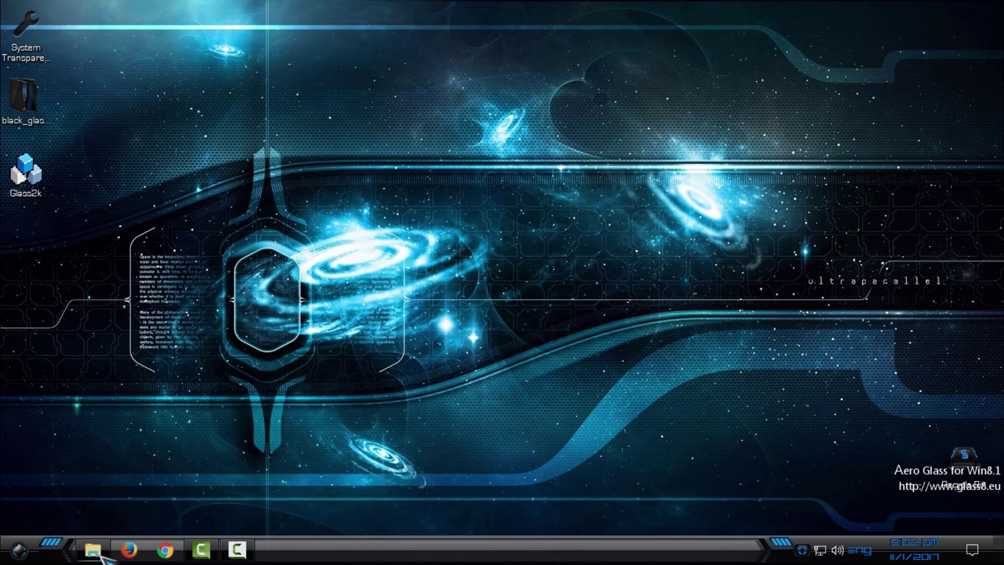
Open This PC in File Explorer to check the window without Black Glass Enhanced running, and close it.
{"action": "key", "text": "super+e"}
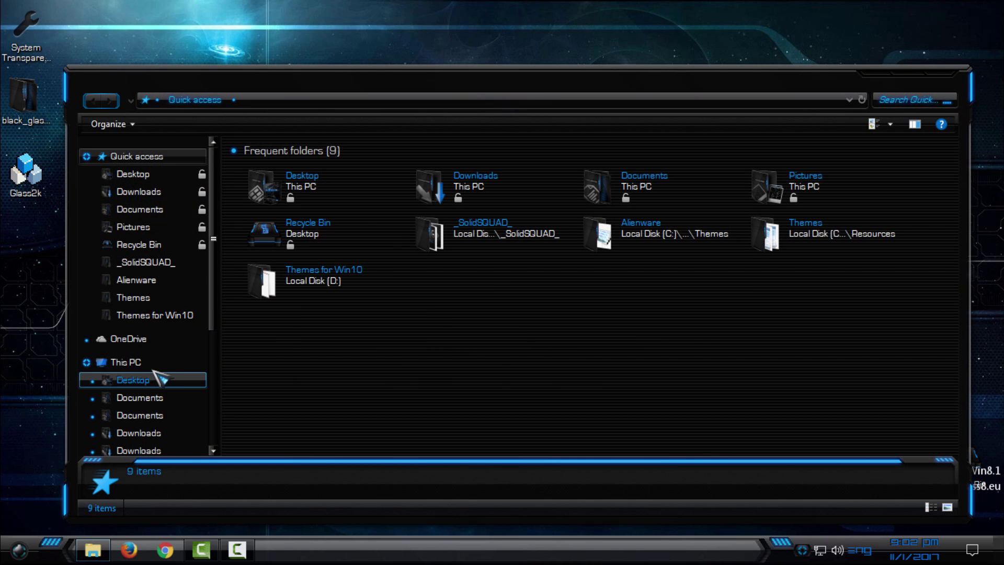
{"action": "left_click", "coordinate": [155, 370]}
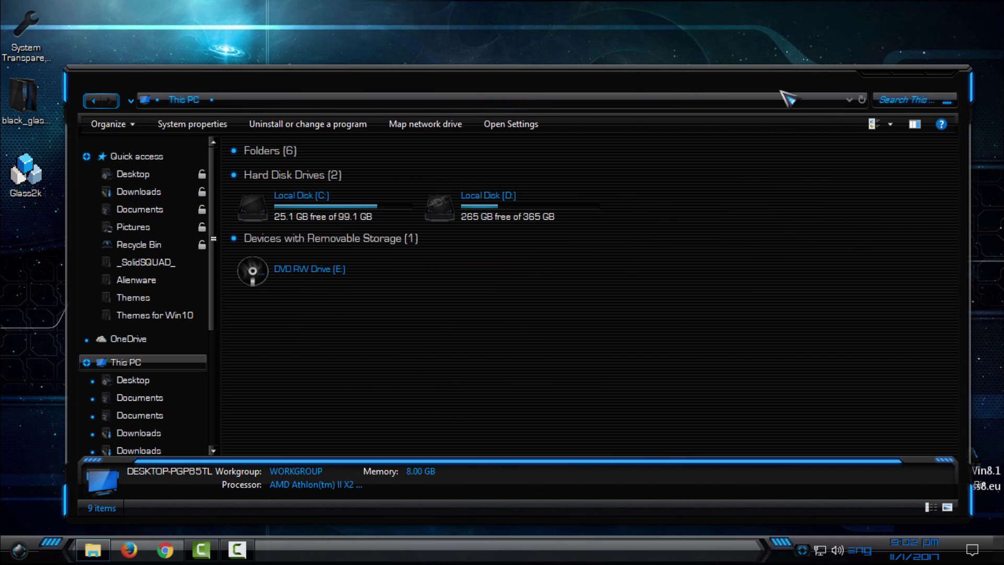
{"action": "left_click", "coordinate": [939, 71]}
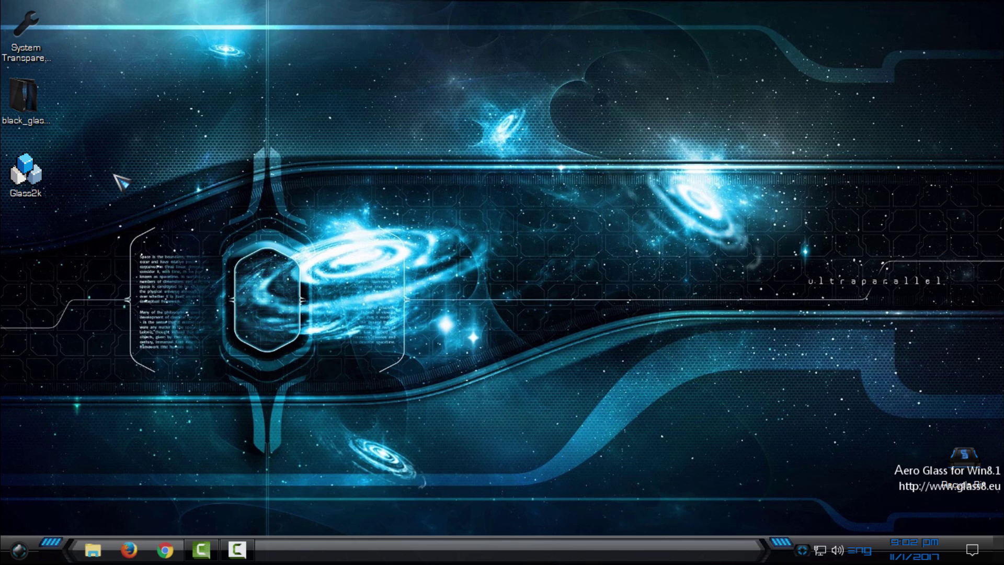
Launch Glass2k from the desktop, move its notification icon into the hidden icons, and open its settings.
{"action": "double_click", "coordinate": [46, 175]}
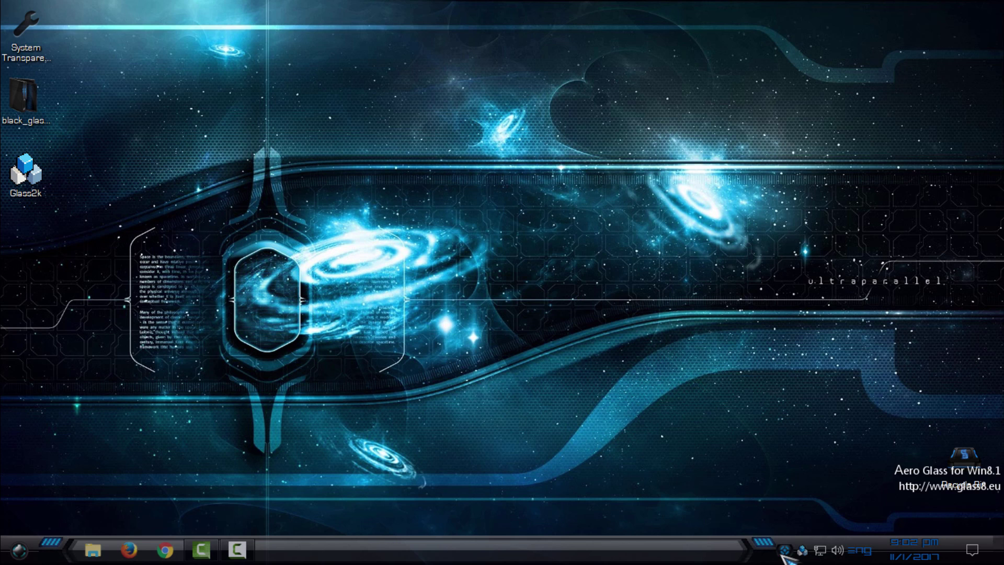
{"action": "left_click_drag", "start_coordinate": [802, 551], "coordinate": [837, 518]}
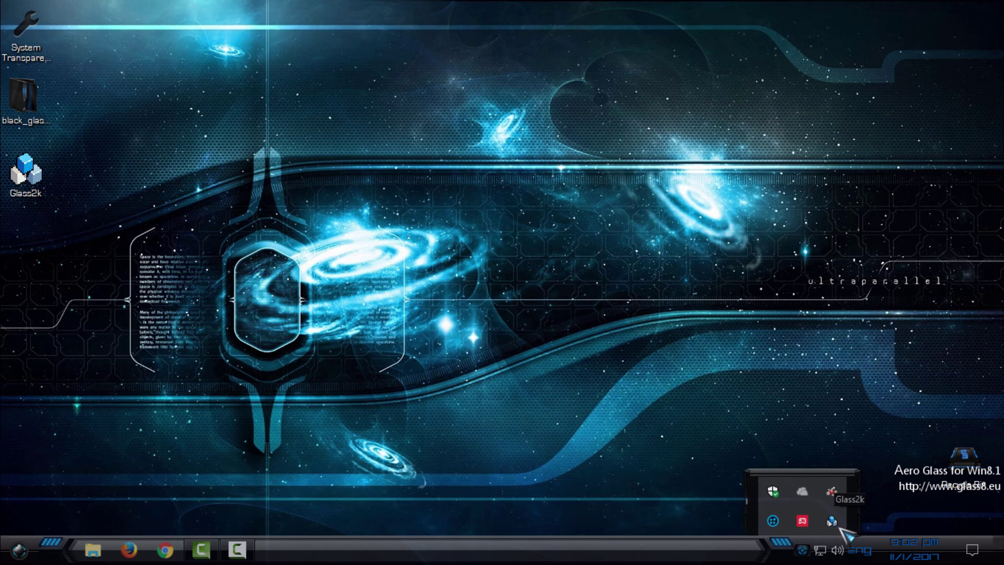
{"action": "right_click", "coordinate": [832, 521]}
{"action": "left_click", "coordinate": [889, 450]}
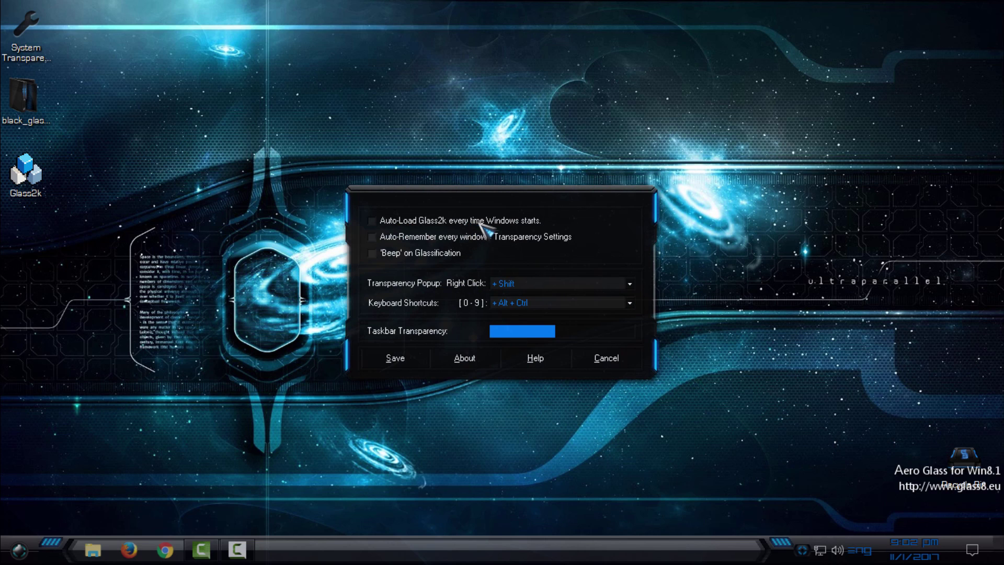
Enable auto-loading Glass2k every time Windows starts and auto-remembering every window's transparency settings.
{"action": "left_click", "coordinate": [531, 224]}
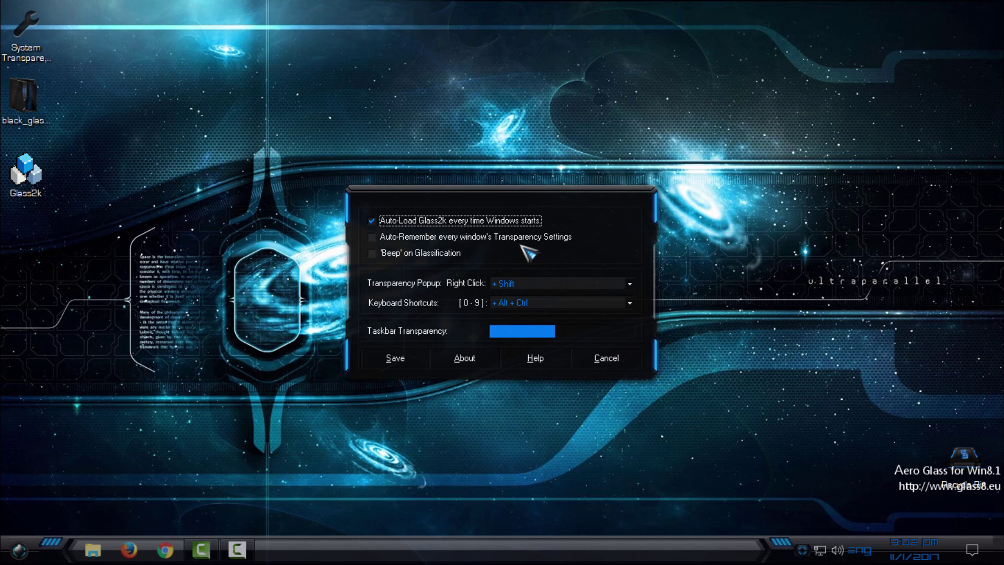
{"action": "left_click", "coordinate": [493, 238]}
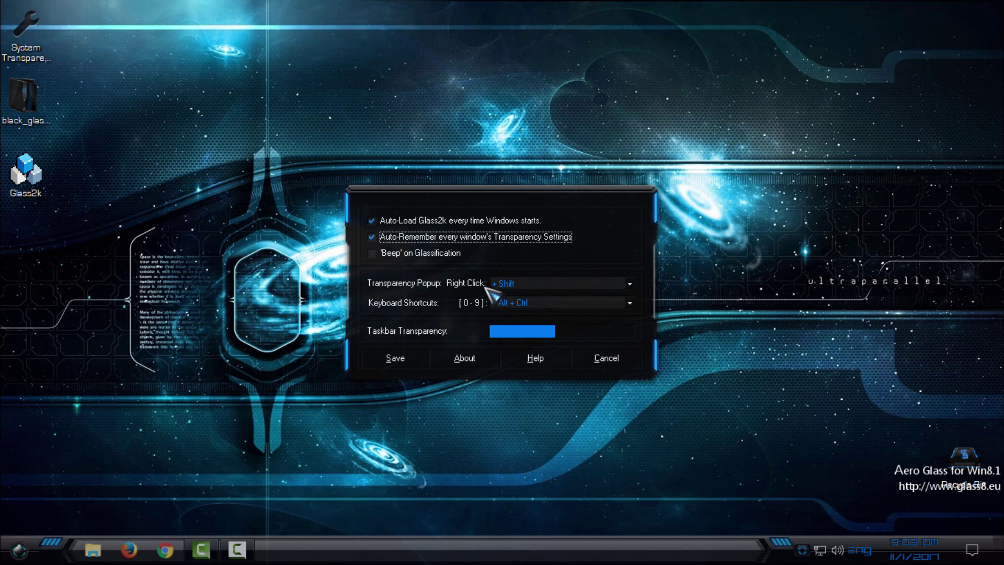
Set the transparency popup's right-click modifier to + Alt and the keyboard shortcuts modifier to + Alt + Ctrl.
{"action": "left_click", "coordinate": [511, 285]}
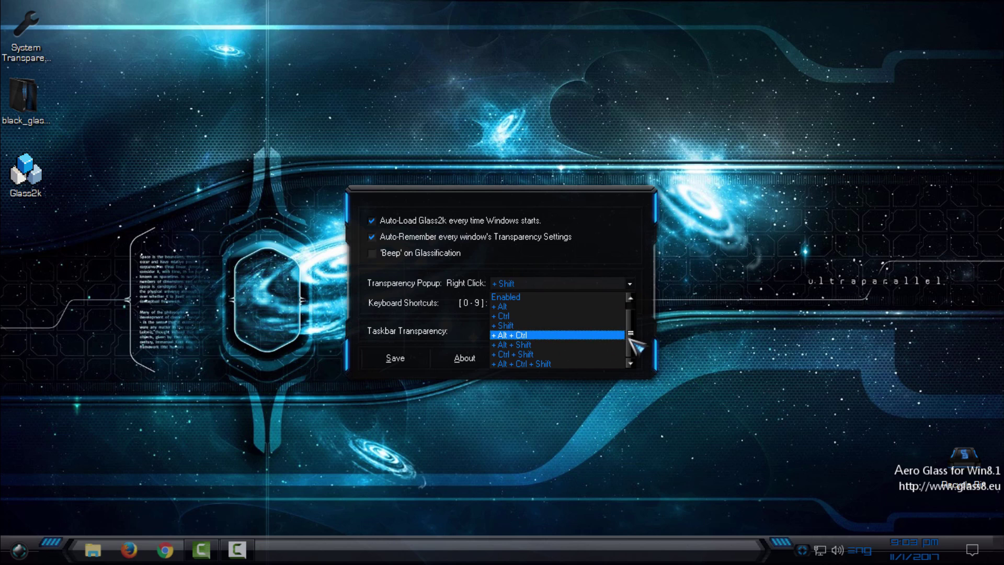
{"action": "left_click", "coordinate": [612, 309]}
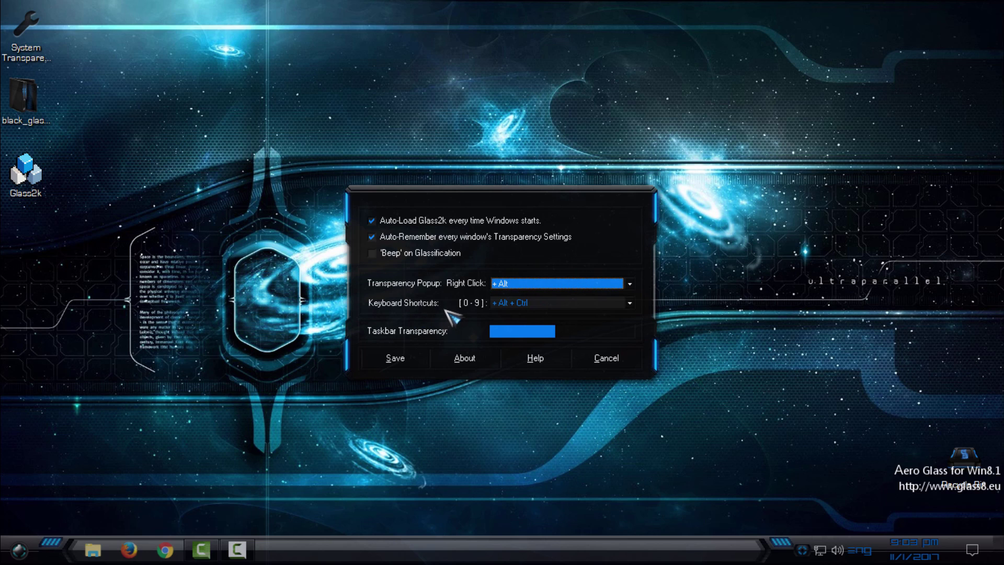
{"action": "left_click", "coordinate": [534, 304]}
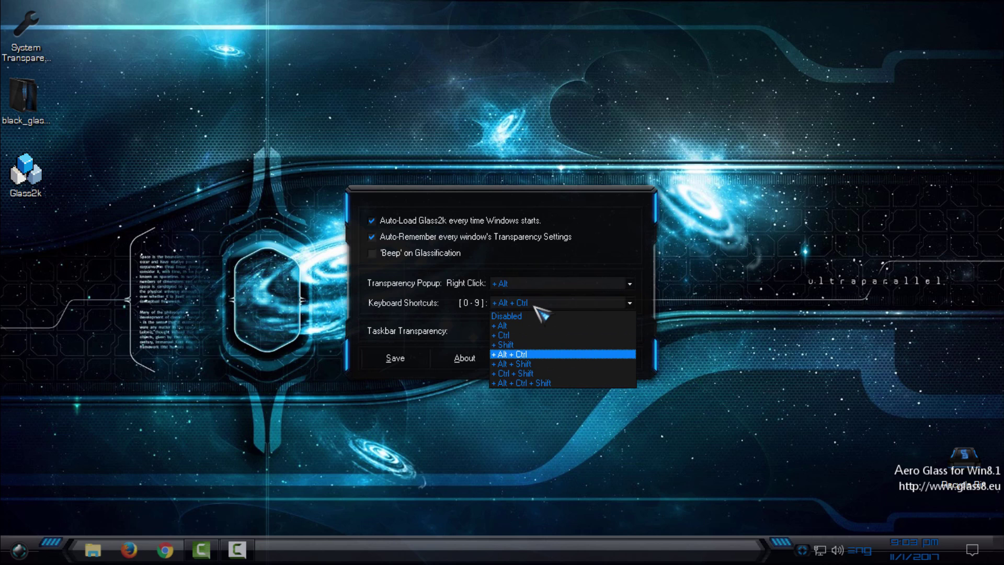
{"action": "left_click", "coordinate": [559, 355]}
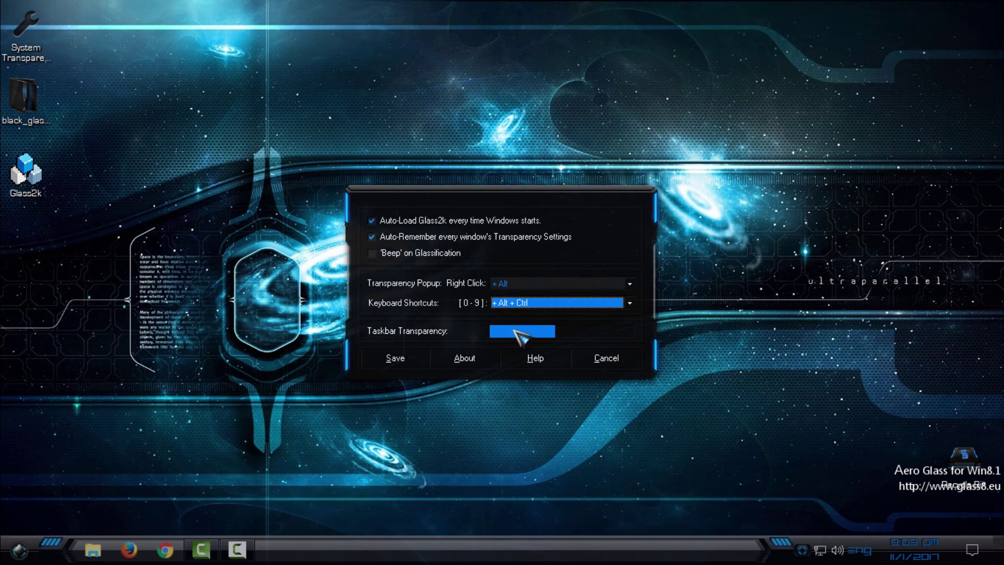
Try the maximum taskbar transparency value, set it to about half, and save the Glass2k settings.
{"action": "left_click_drag", "start_coordinate": [540, 331], "coordinate": [639, 337]}
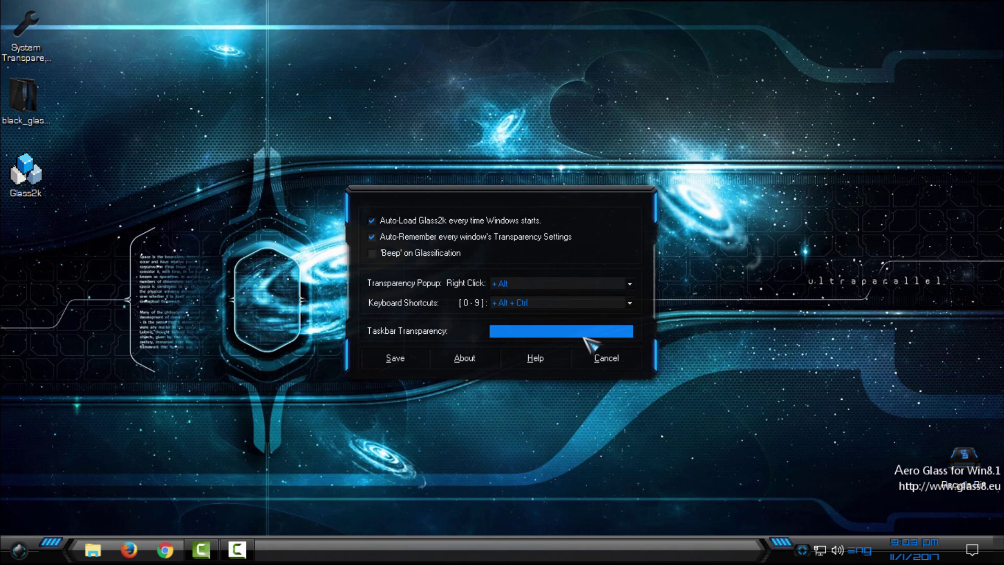
{"action": "left_click_drag", "start_coordinate": [507, 332], "coordinate": [566, 336]}
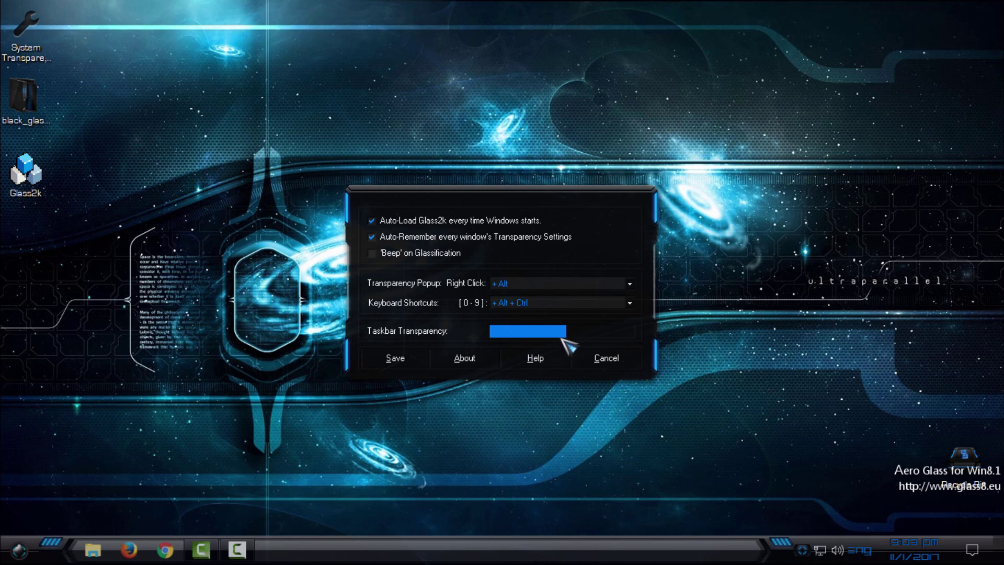
{"action": "left_click", "coordinate": [396, 358]}
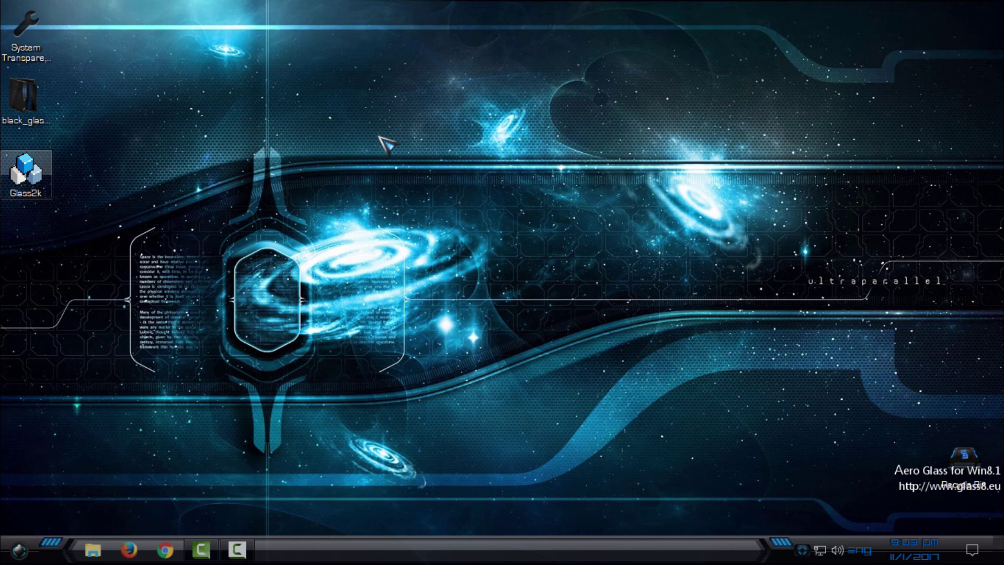
Bring up the Glass2k transparency popup on the desktop and refresh the desktop twice.
{"action": "right_click", "coordinate": [379, 136]}
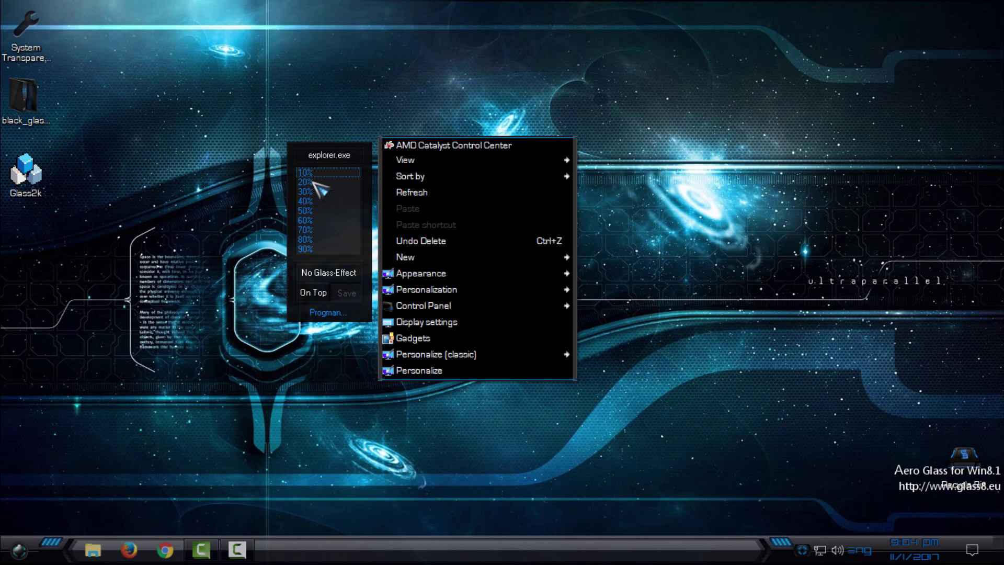
{"action": "left_click", "coordinate": [418, 193]}
{"action": "right_click", "coordinate": [410, 183]}
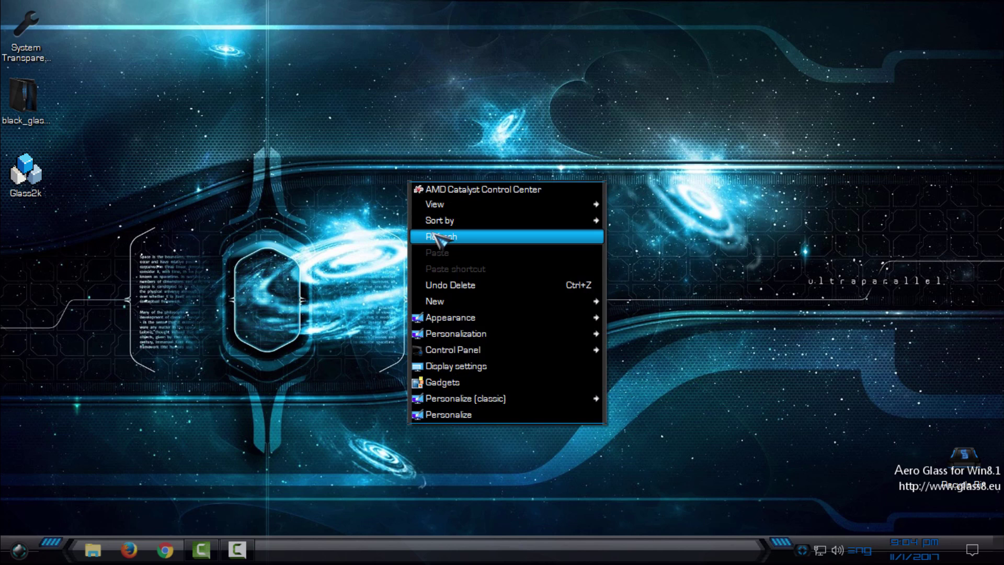
{"action": "left_click", "coordinate": [421, 234]}
Open This PC in File Explorer to check the window's appearance with Glass2k running, and close it.
{"action": "left_click", "coordinate": [84, 549]}
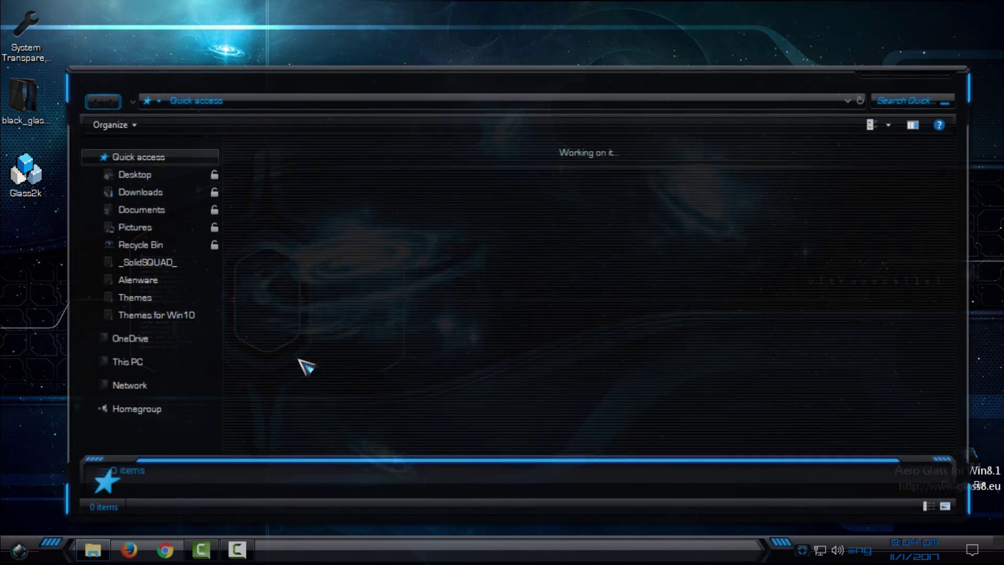
{"action": "left_click", "coordinate": [177, 361]}
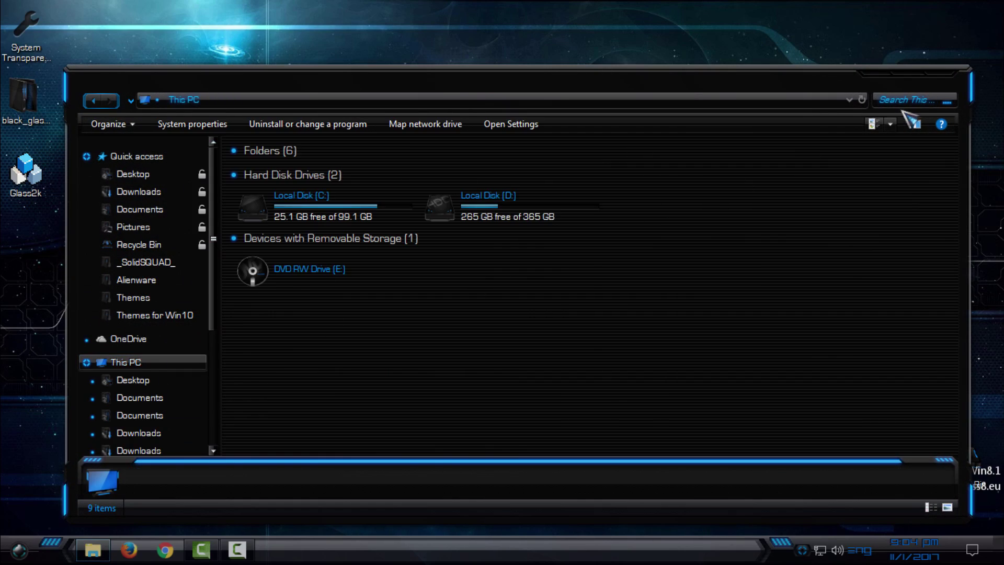
{"action": "left_click", "coordinate": [940, 76]}
Choose 10% and another level for explorer.exe in the Glass2k transparency popup, and check the effect on a File Explorer window.
{"action": "right_click", "coordinate": [399, 182]}
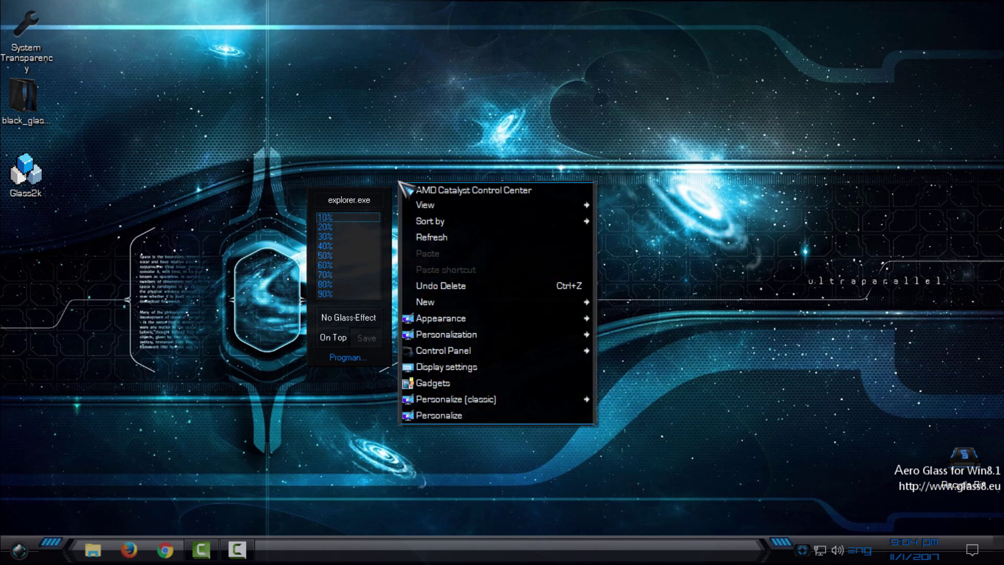
{"action": "left_click", "coordinate": [375, 215]}
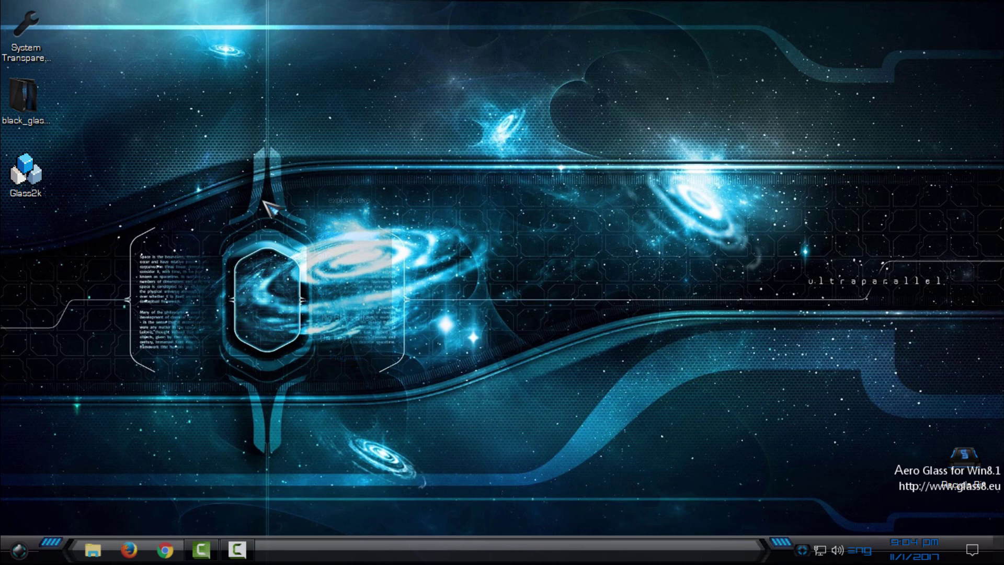
{"action": "right_click", "coordinate": [264, 201]}
{"action": "left_click", "coordinate": [231, 292]}
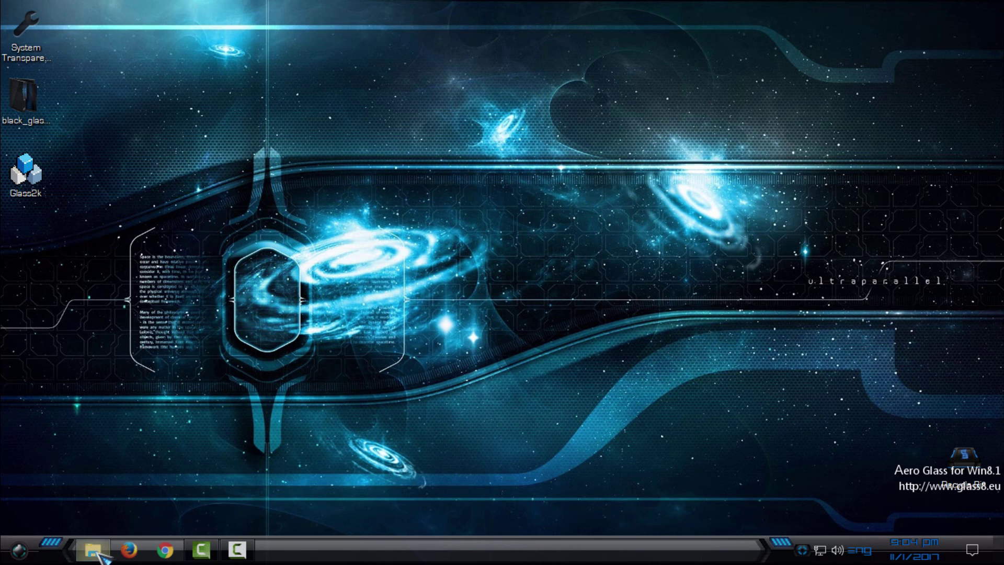
{"action": "left_click", "coordinate": [93, 549]}
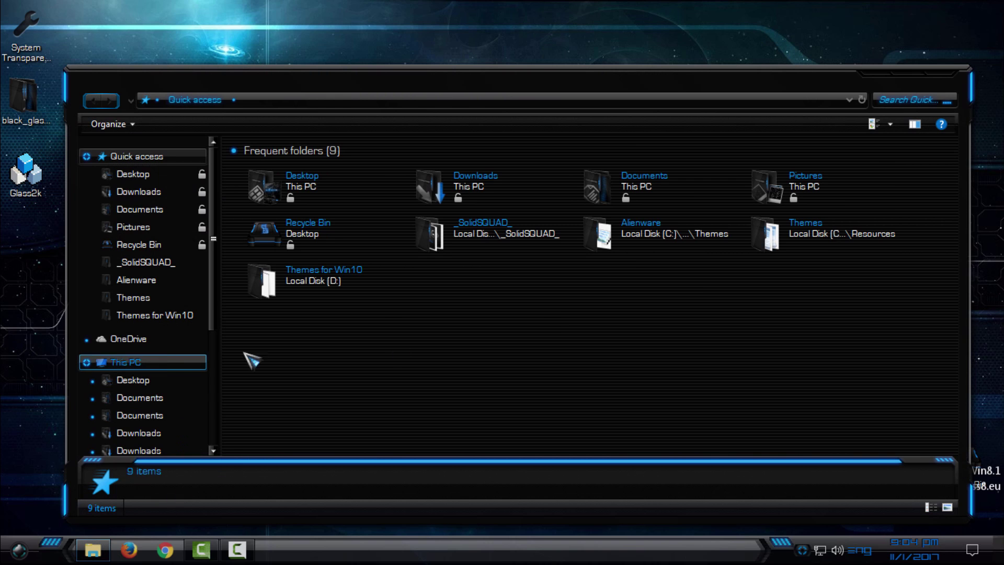
{"action": "left_click", "coordinate": [958, 80]}
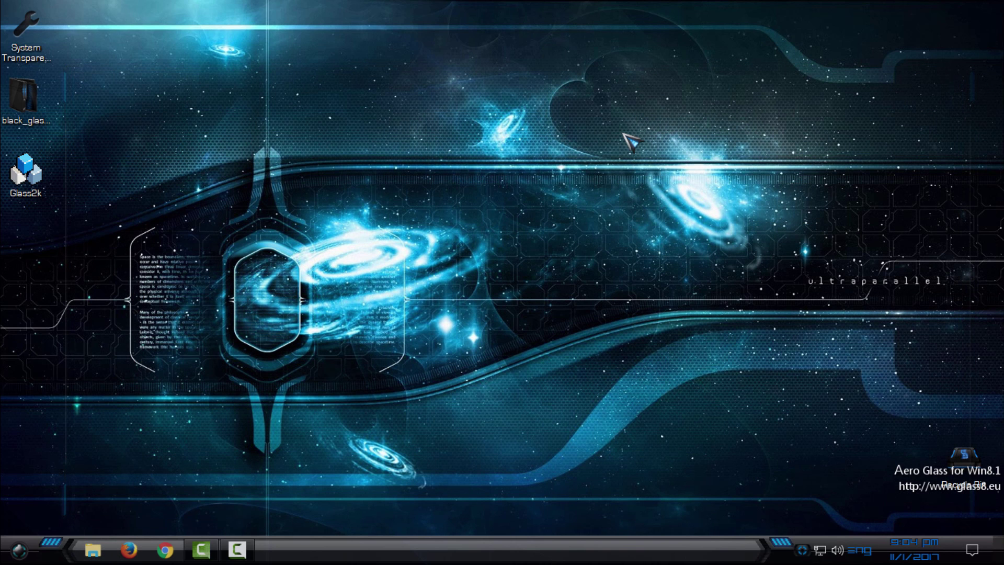
Exit Glass2k from the hidden notification icons and refresh the desktop.
{"action": "left_click", "coordinate": [804, 551]}
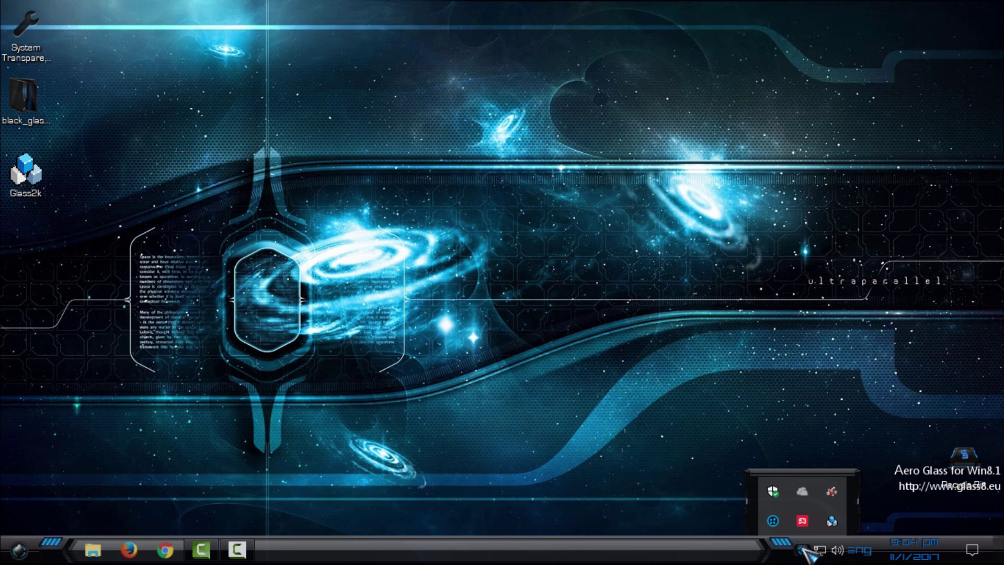
{"action": "right_click", "coordinate": [831, 522]}
{"action": "left_click", "coordinate": [855, 512]}
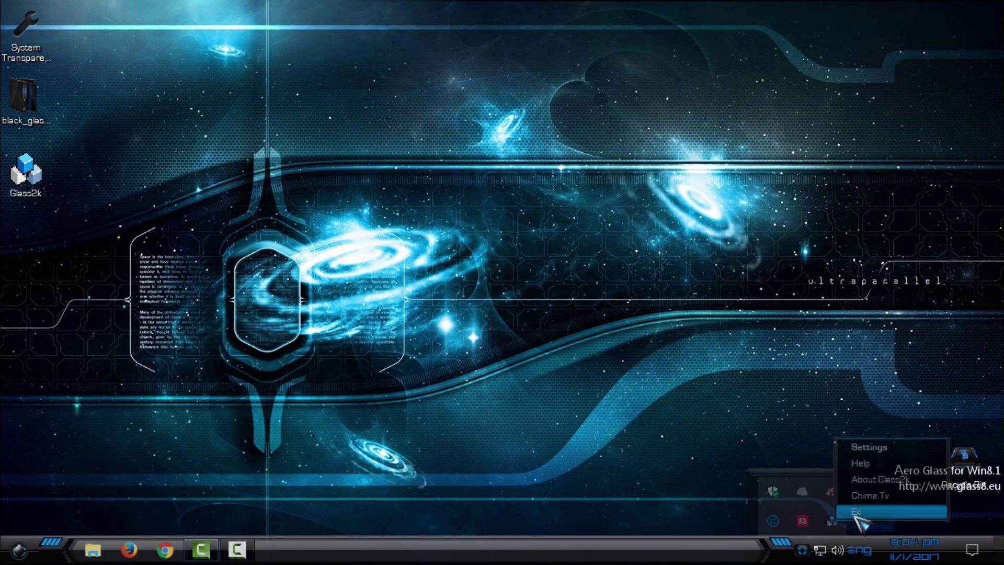
{"action": "right_click", "coordinate": [173, 204]}
{"action": "left_click", "coordinate": [235, 261]}
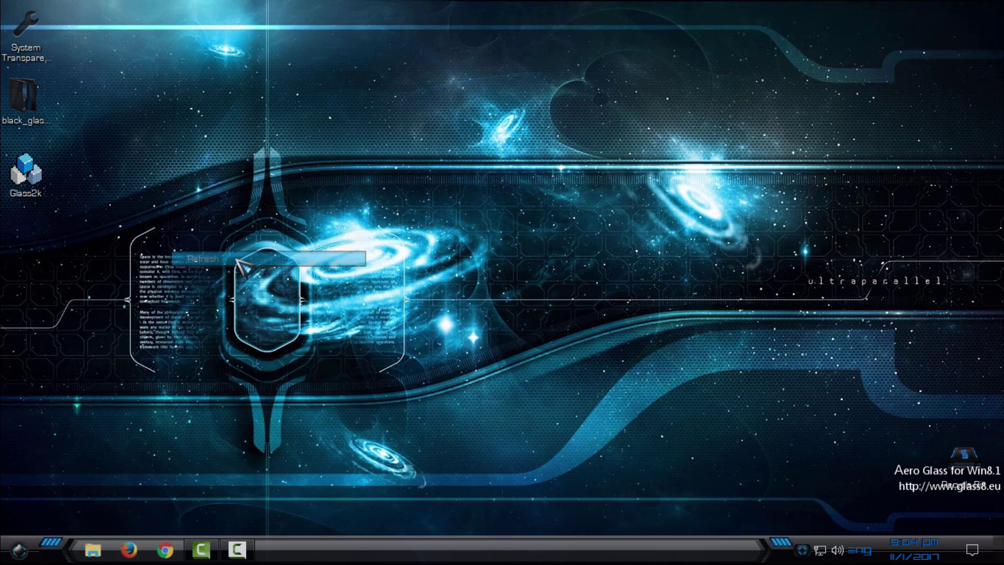